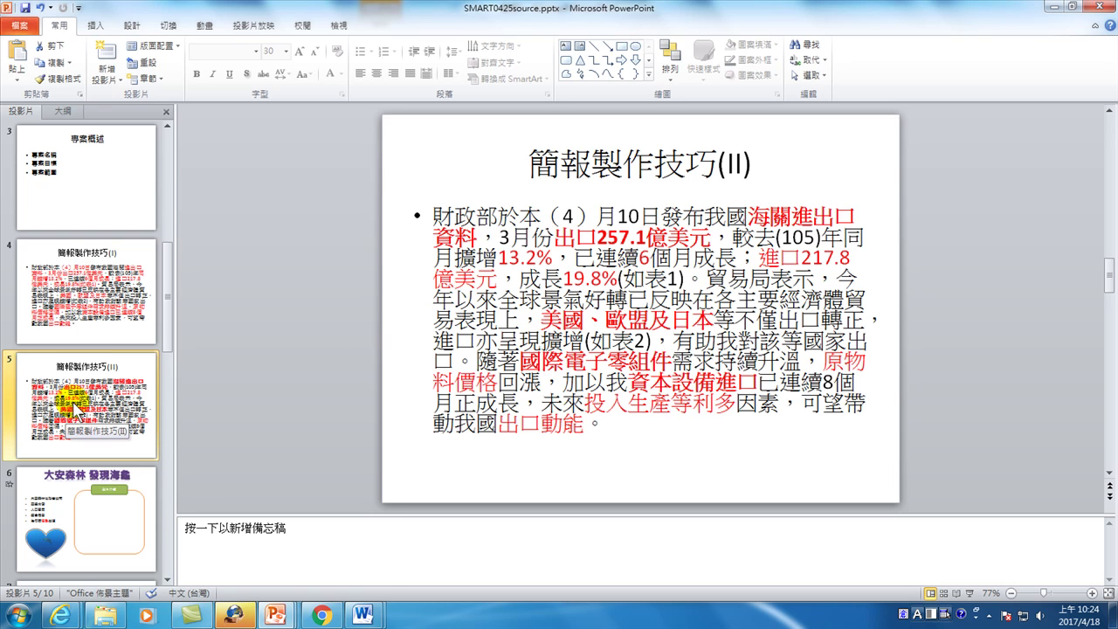
Step: Insert a new Title and Content slide 6 directly after slide 5
left_click(107, 55)
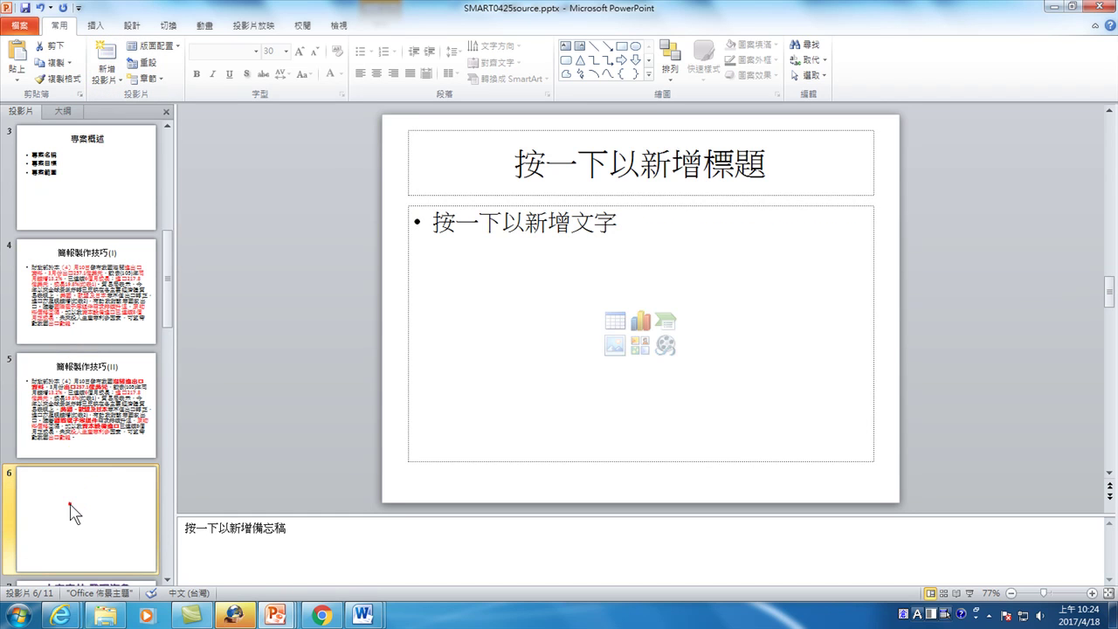
left_click(88, 410)
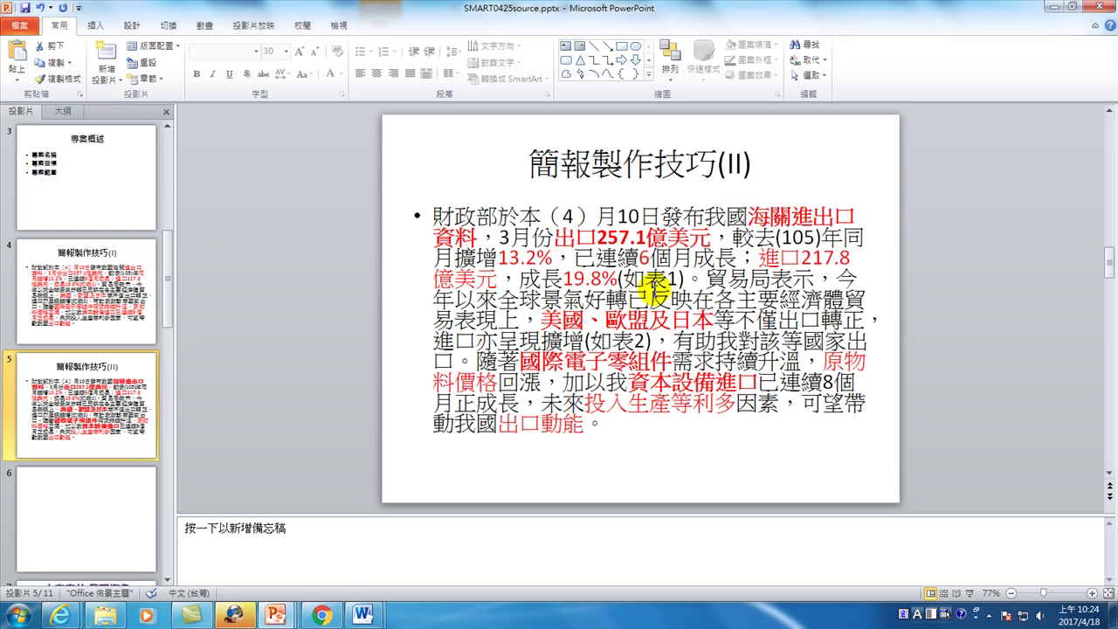
left_click_drag(688, 278, 441, 210)
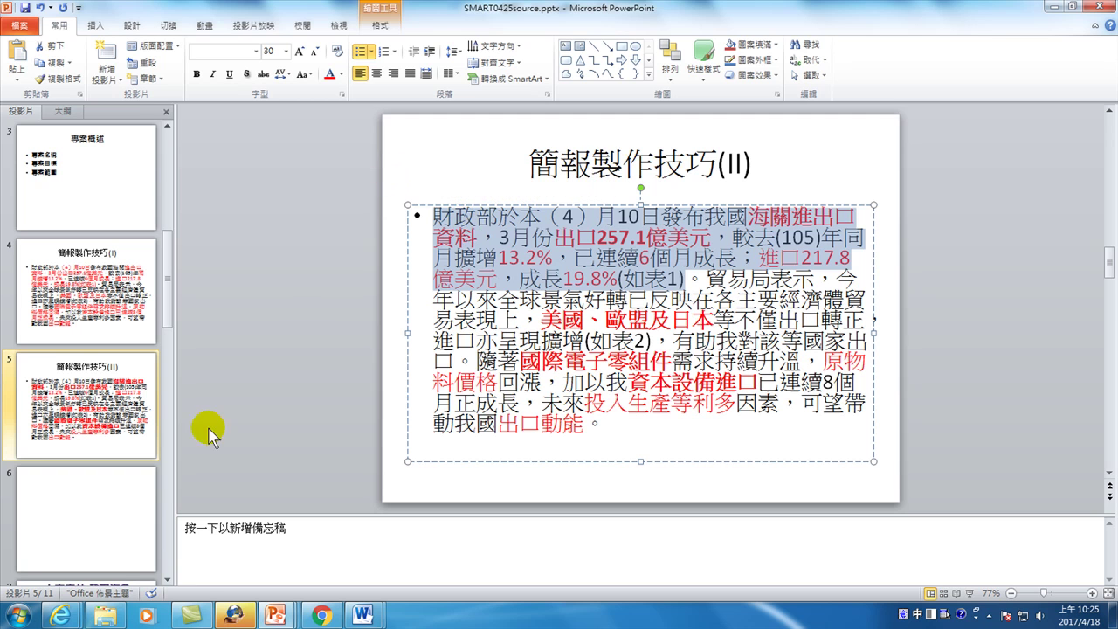
left_click(65, 496)
left_click(489, 226)
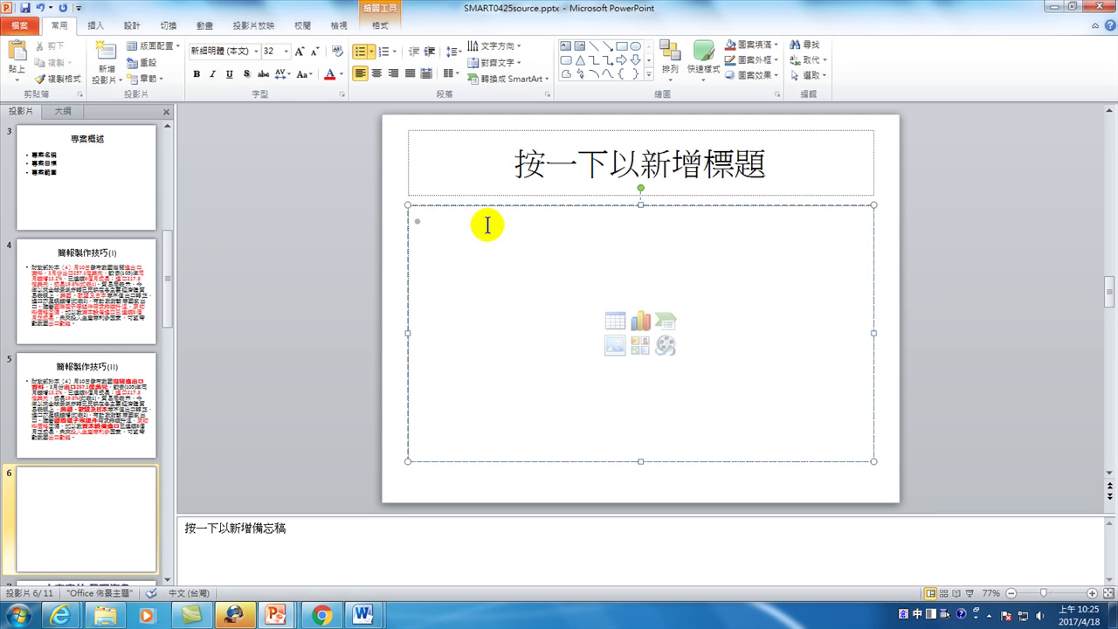
left_click(114, 404)
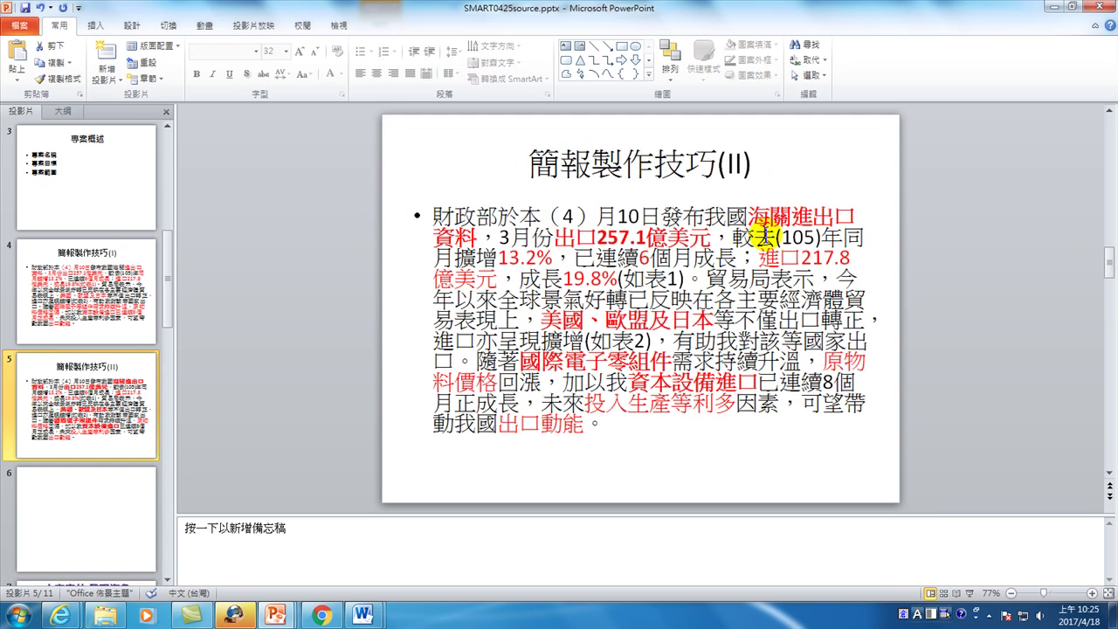
left_click(59, 521)
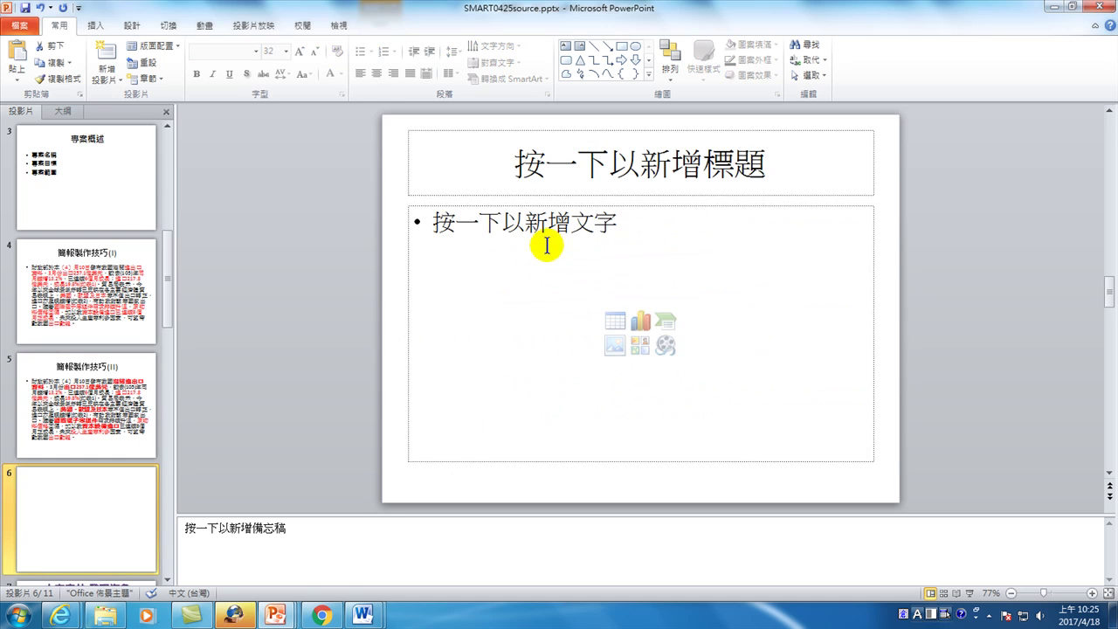
left_click(546, 245)
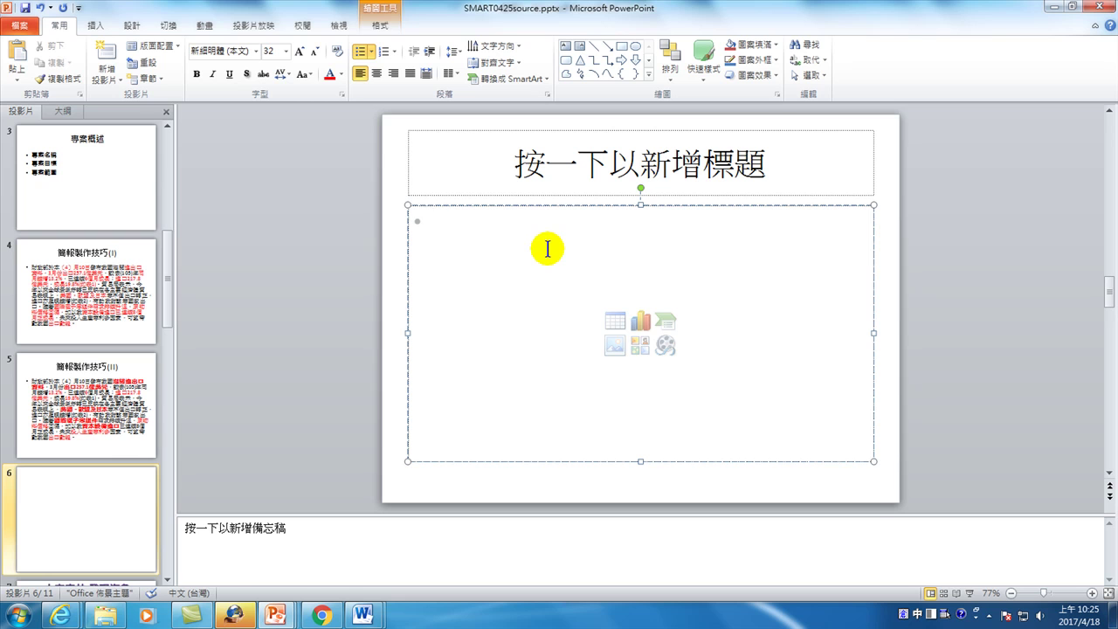
Step: Enter 進出口 as slide 6's first bullet, then return to slide 5
type("進出")
type("21")
key("BackSpace")
key("BackSpace")
key("BackSpace")
key("BackSpace")
type("進出口")
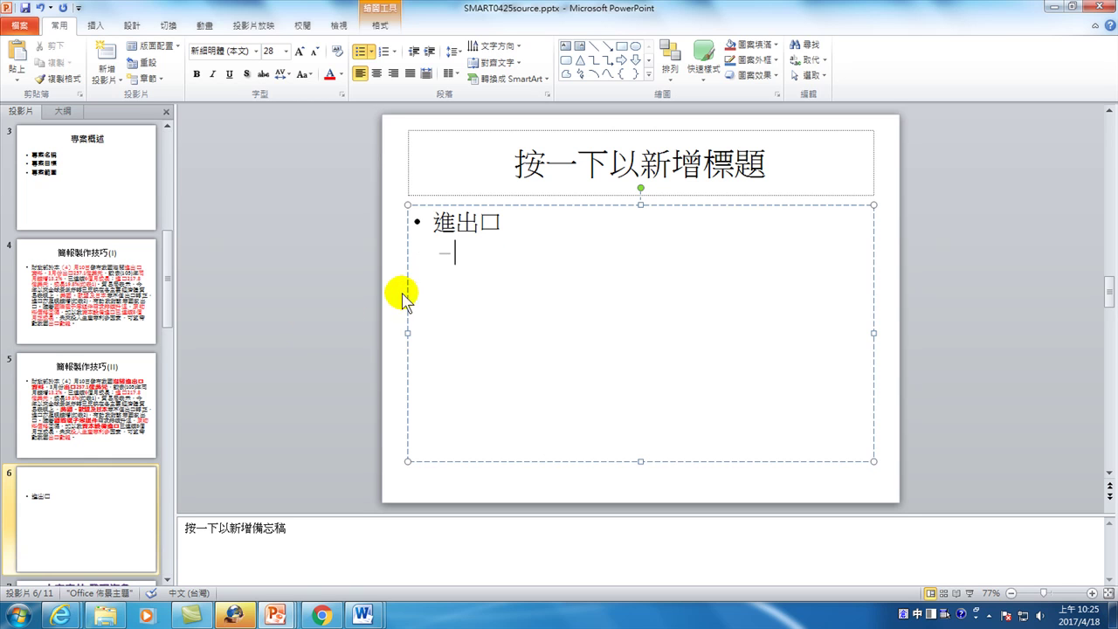
left_click(101, 388)
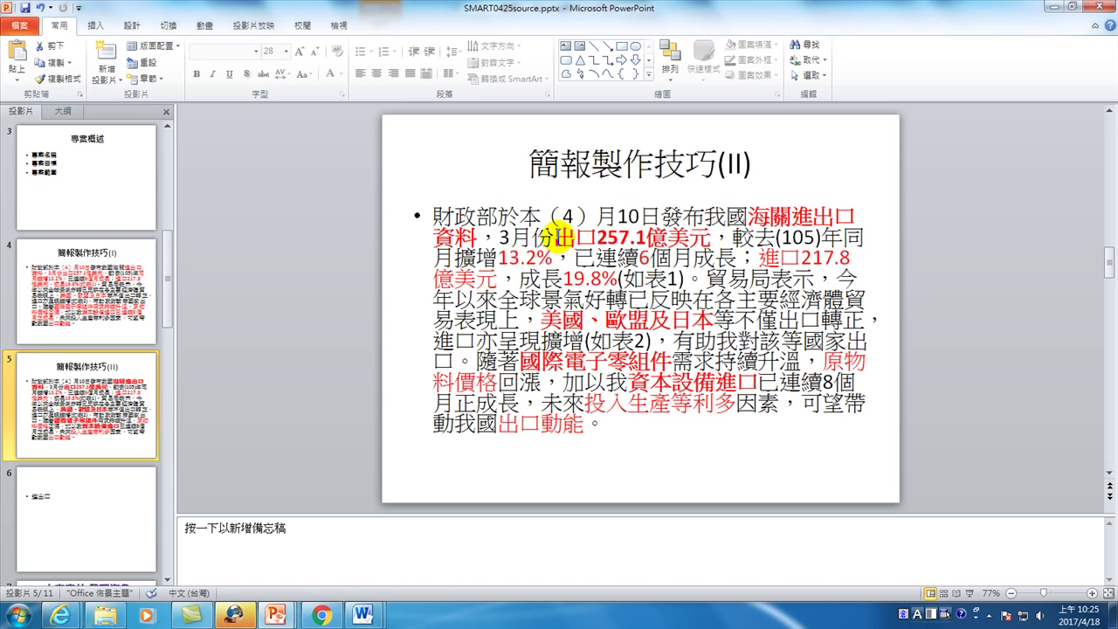
Step: Highlight slide 5's figures 出口257.1億美元, 13.2%, 進口217.8, 19.8% and the countries sentence, then return to slide 6
left_click_drag(553, 236, 712, 238)
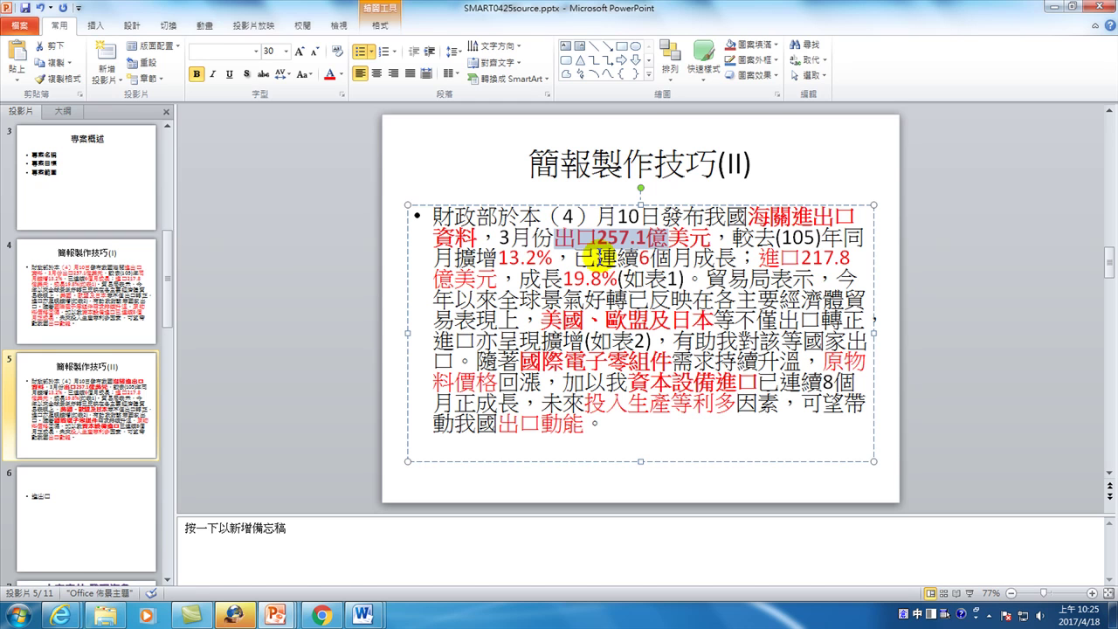
mouse_move(525, 258)
left_mouse_down()
mouse_move(495, 257)
mouse_move(552, 259)
left_mouse_up()
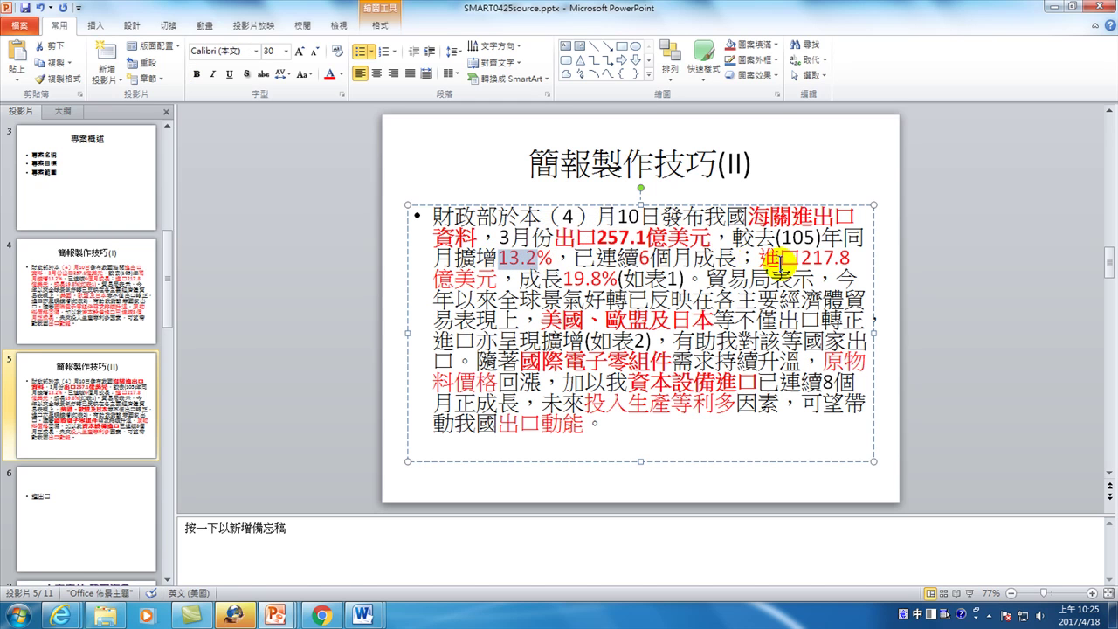
left_click_drag(758, 258, 837, 260)
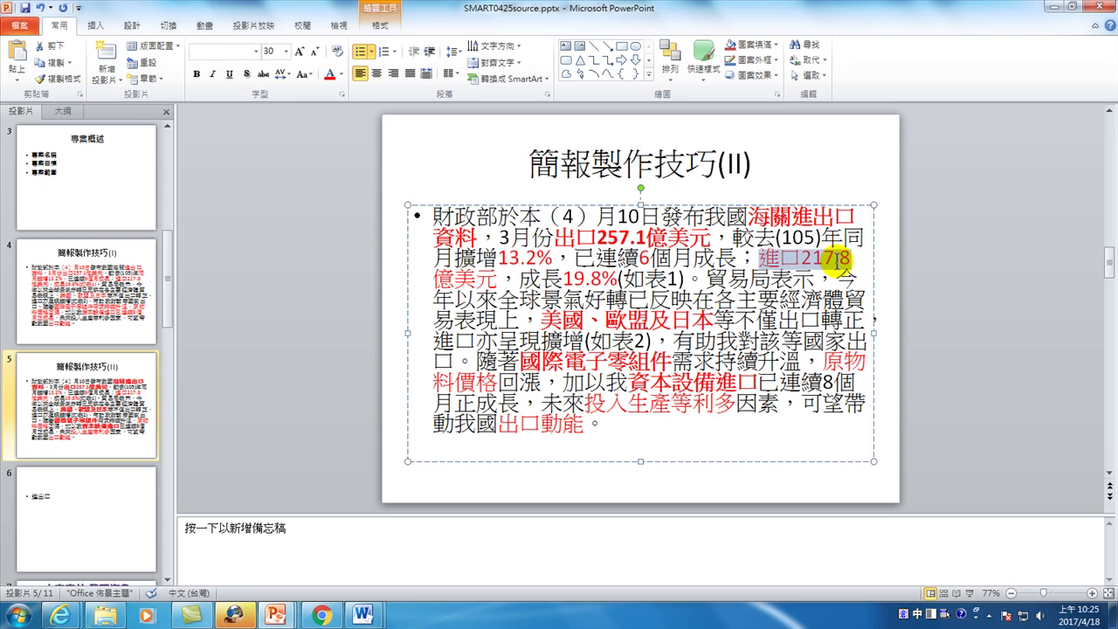
left_click_drag(563, 279, 617, 279)
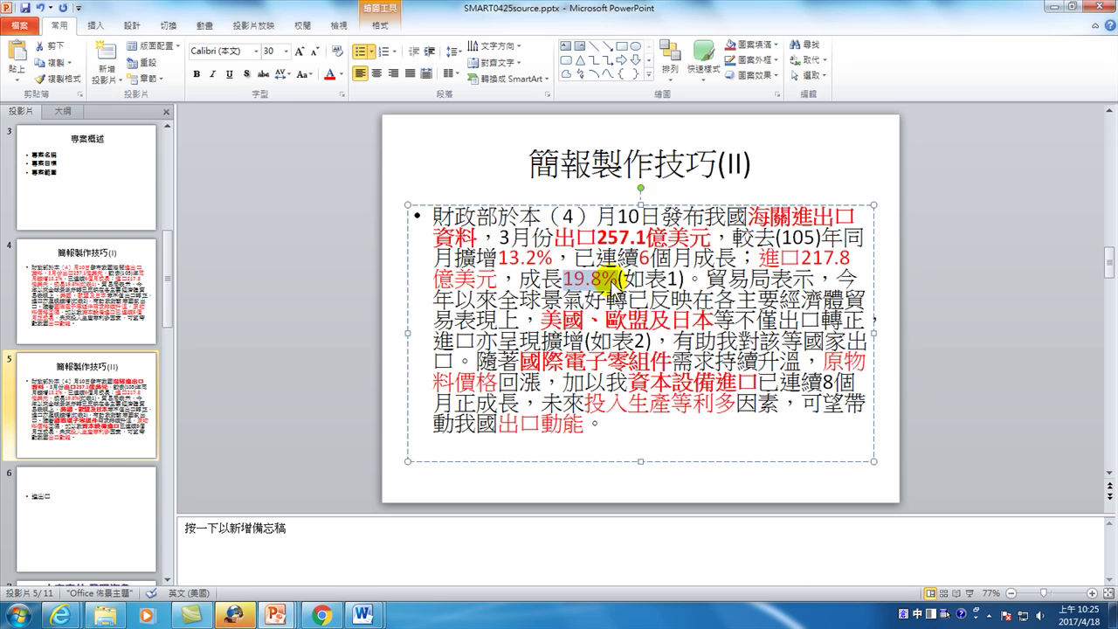
double_click(704, 278)
mouse_move(703, 278)
left_mouse_down()
mouse_move(465, 358)
mouse_move(482, 360)
left_mouse_up()
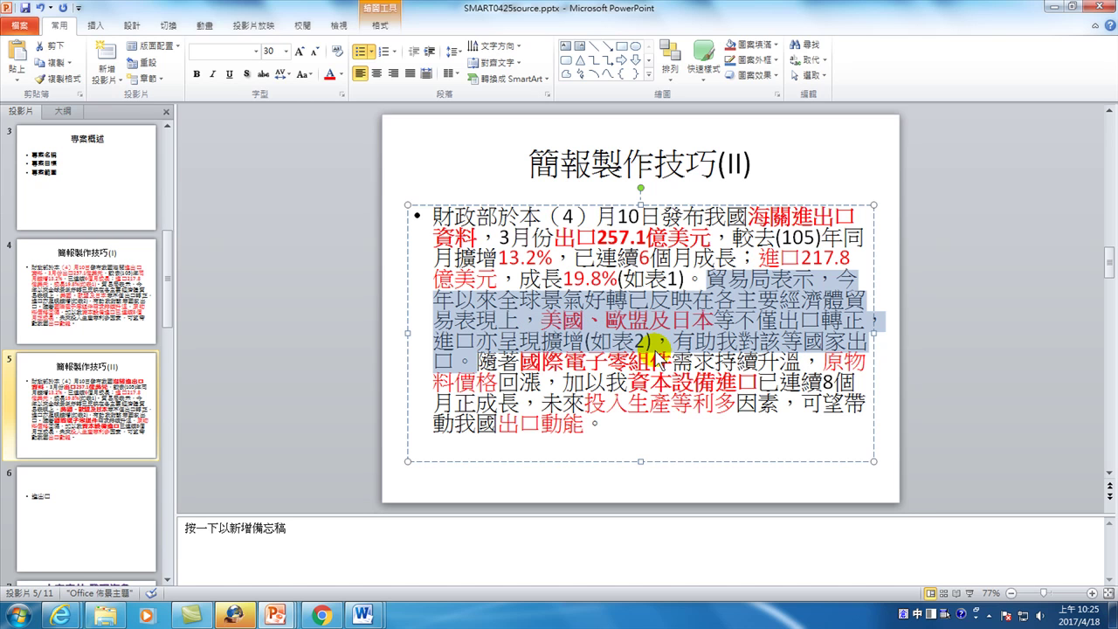
left_click(39, 489)
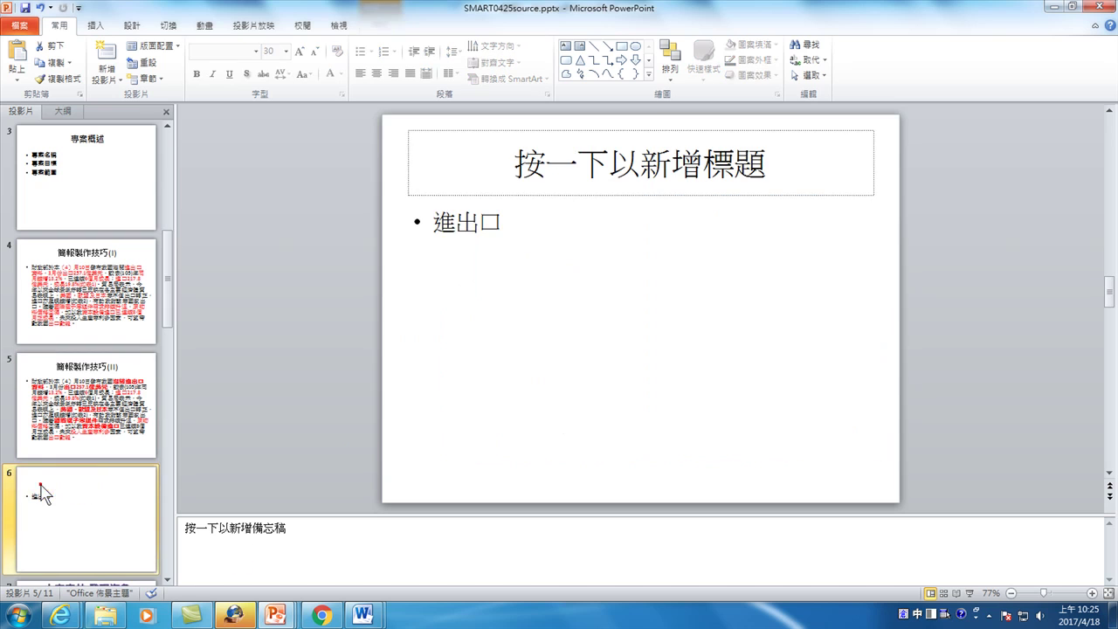
Step: Add a second top-level bullet, 地區, below 進出口 on slide 6
left_click(510, 227)
key("Return")
key("Tab")
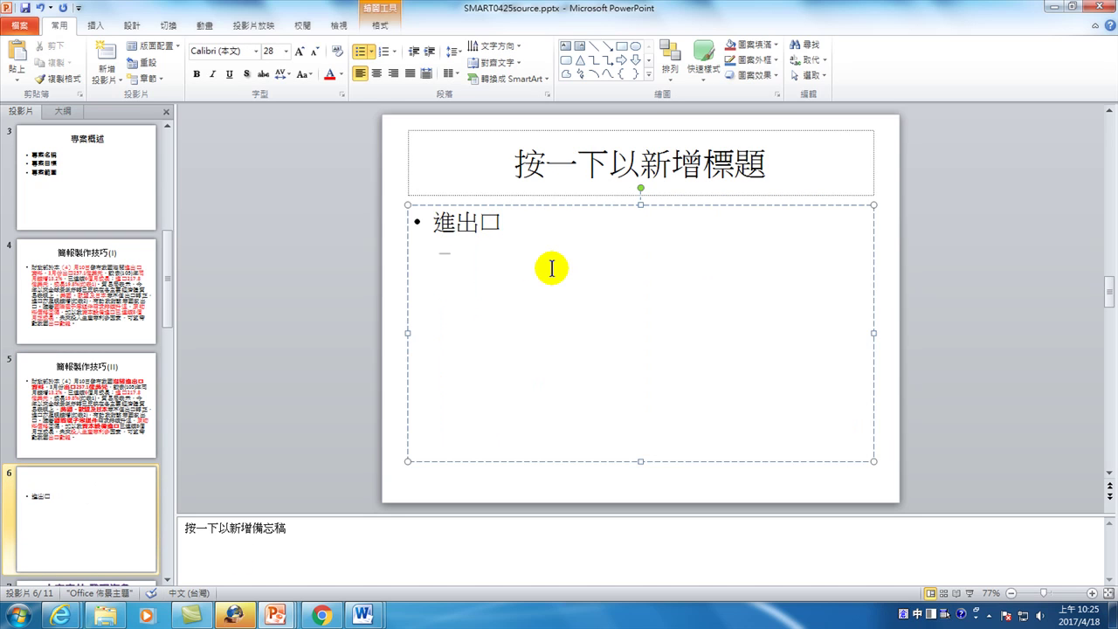
left_click(414, 52)
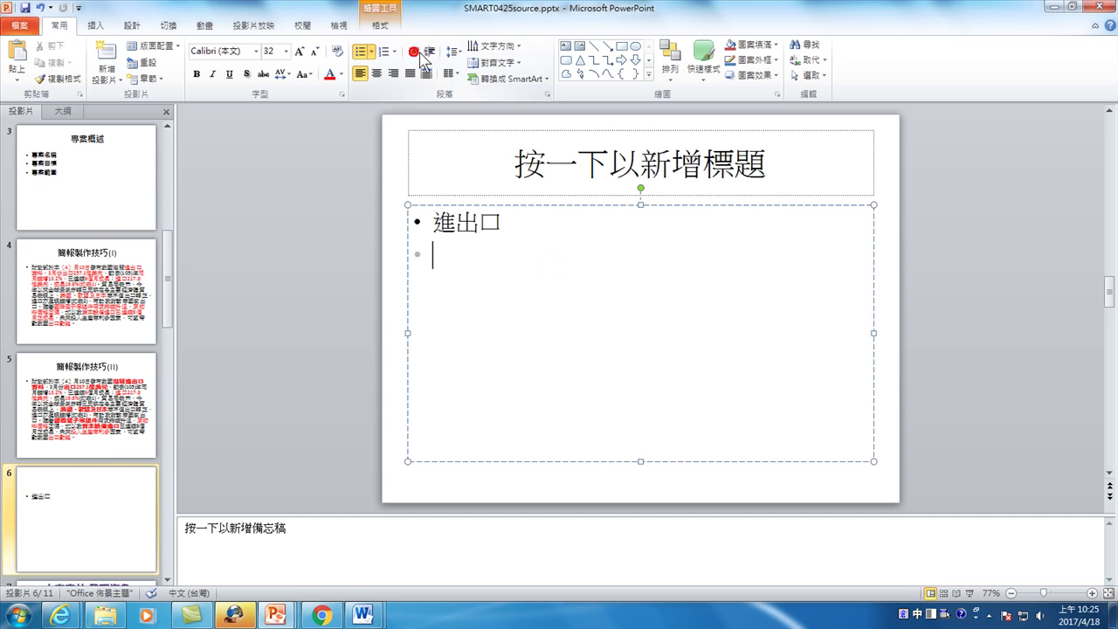
type("地")
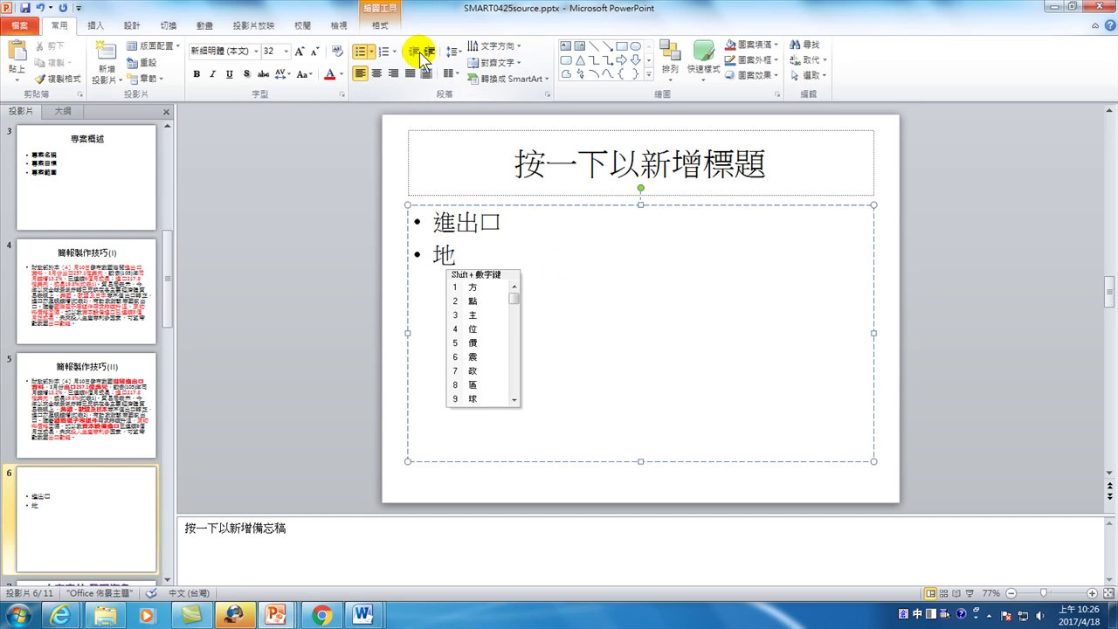
type("ㄕㄩ")
key("space")
key("Return")
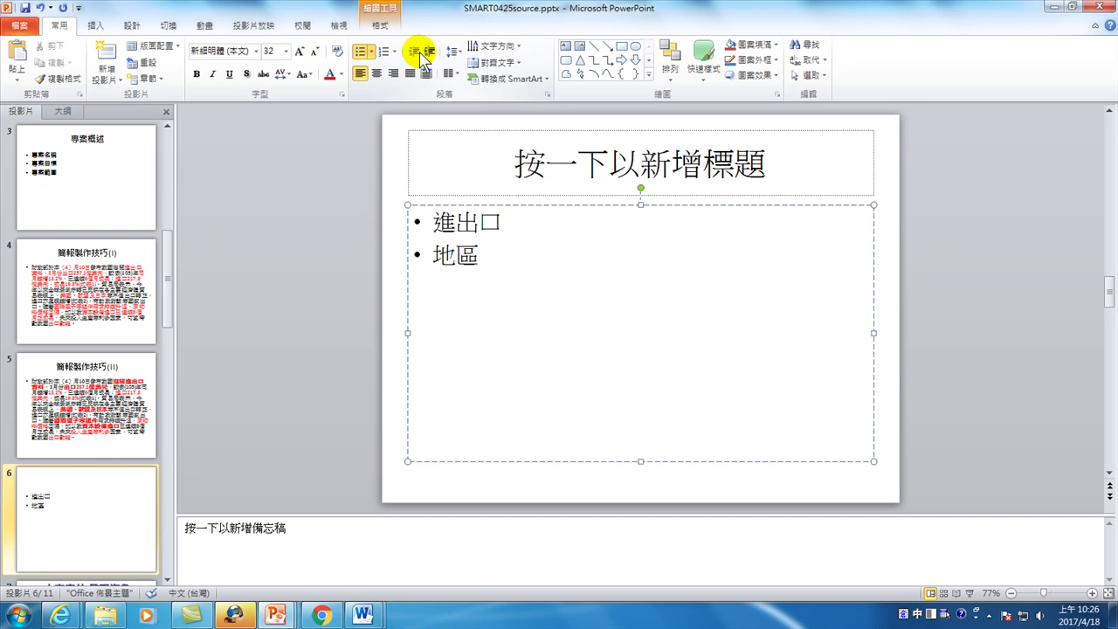
Step: Replace that bullet with 經濟體, trimmed from slide 5's 經濟體貿易 phrase, then return to slide 5
left_click(96, 433)
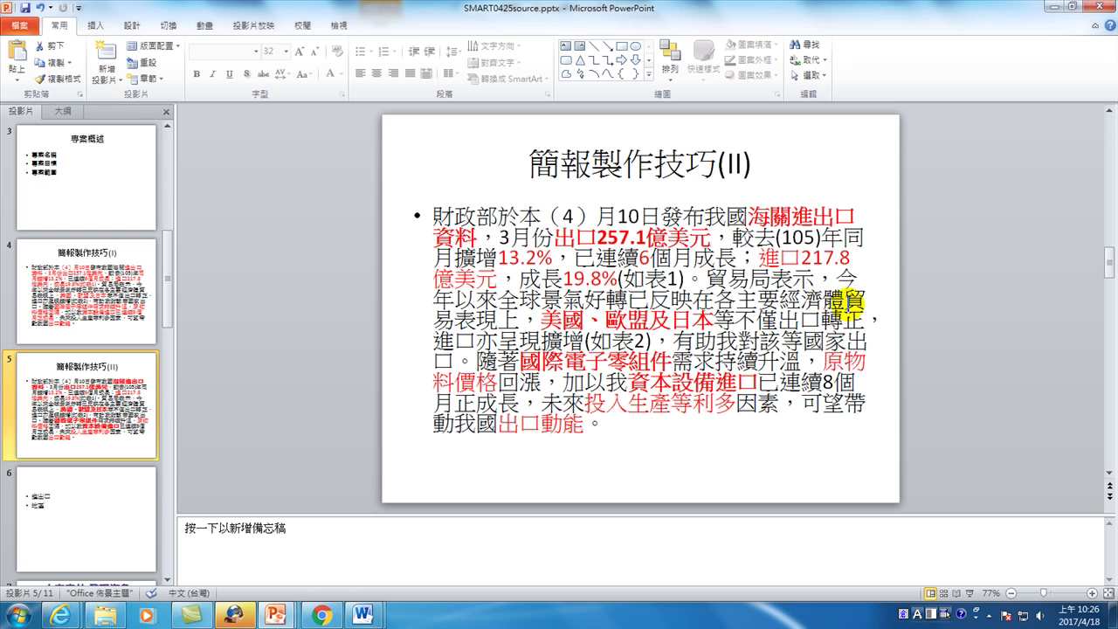
mouse_move(780, 301)
left_mouse_down()
mouse_move(675, 321)
mouse_move(457, 319)
left_mouse_up()
key("ctrl+c")
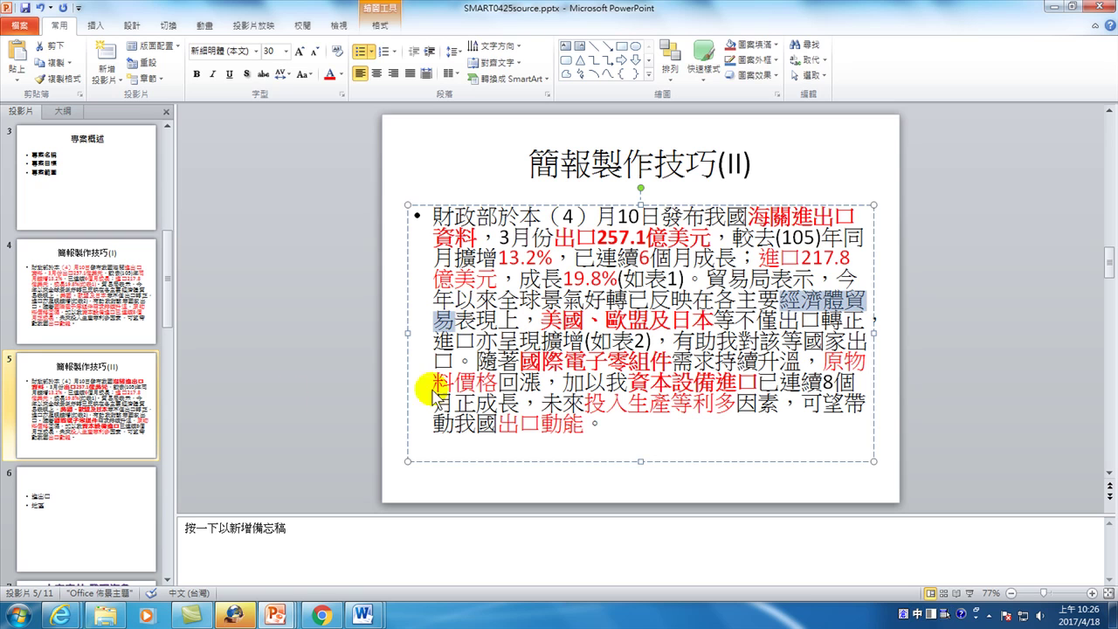
left_click(77, 502)
left_click(439, 255)
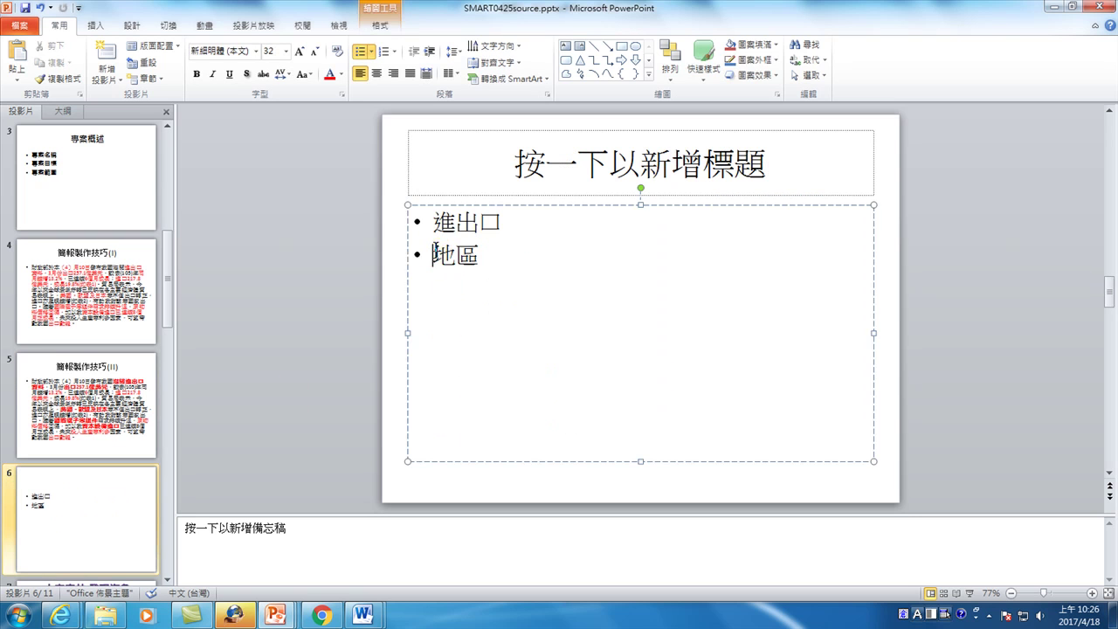
key("BackSpace")
key("BackSpace")
key("ctrl+v")
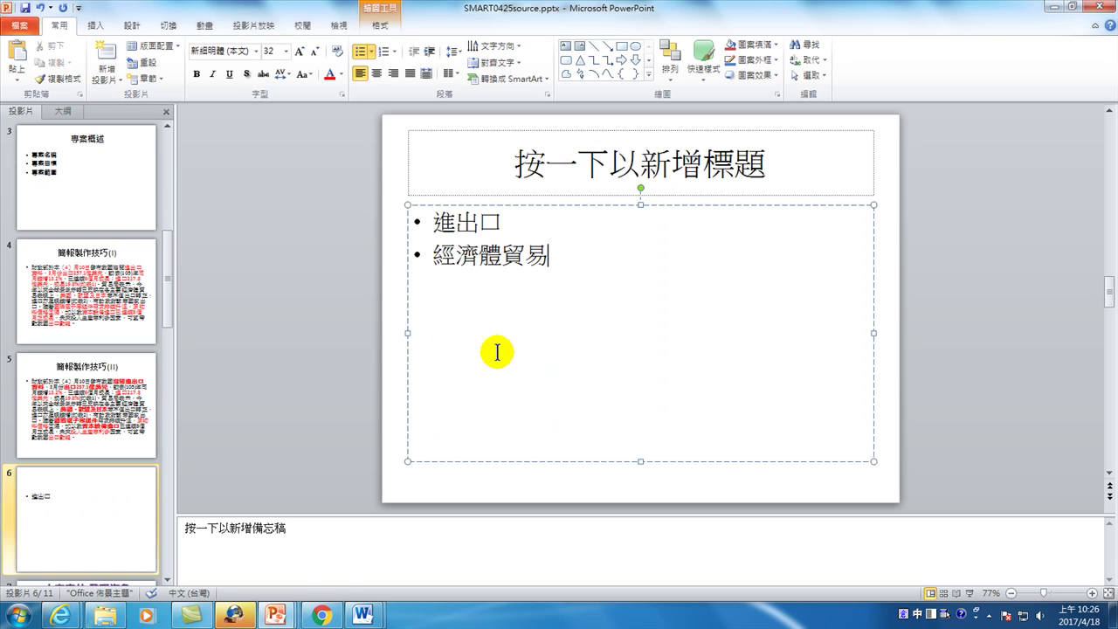
key("BackSpace")
key("BackSpace")
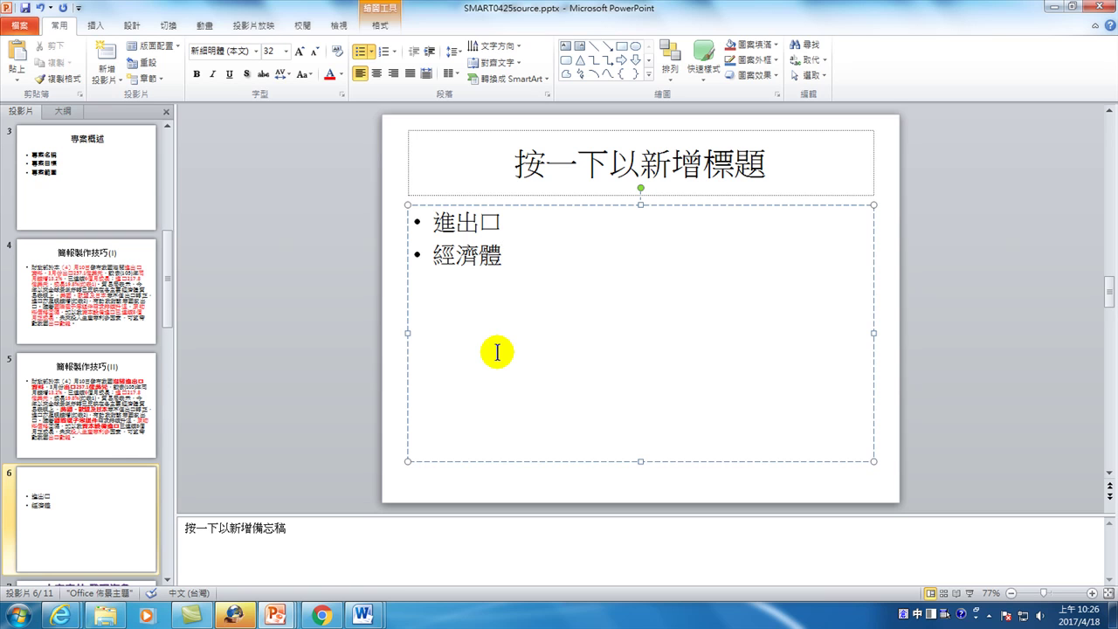
left_click(37, 413)
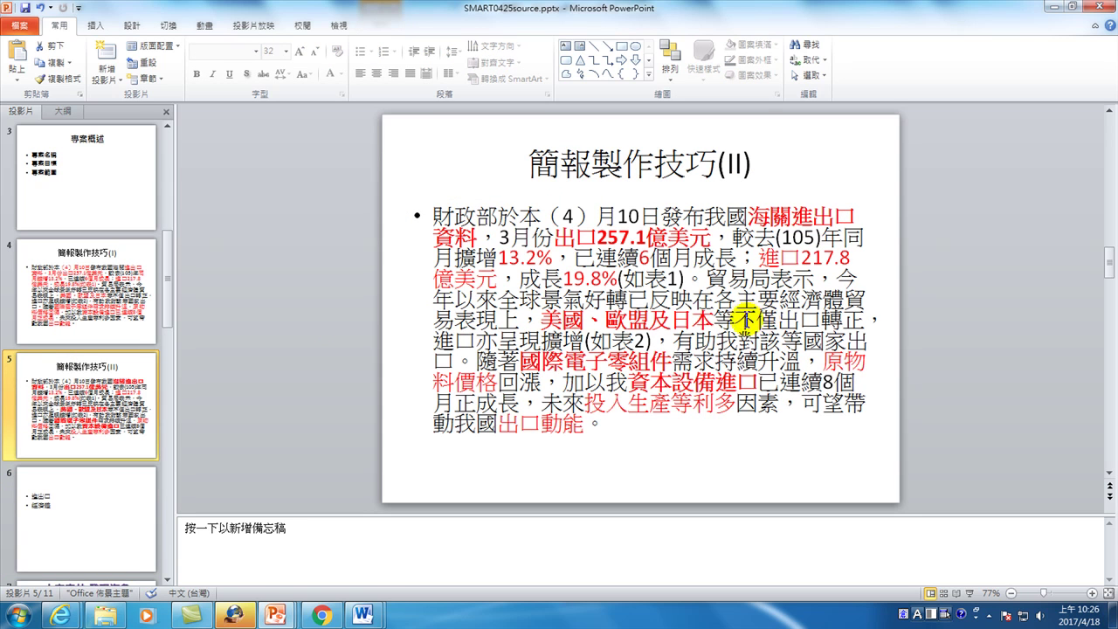
left_click_drag(478, 361, 600, 428)
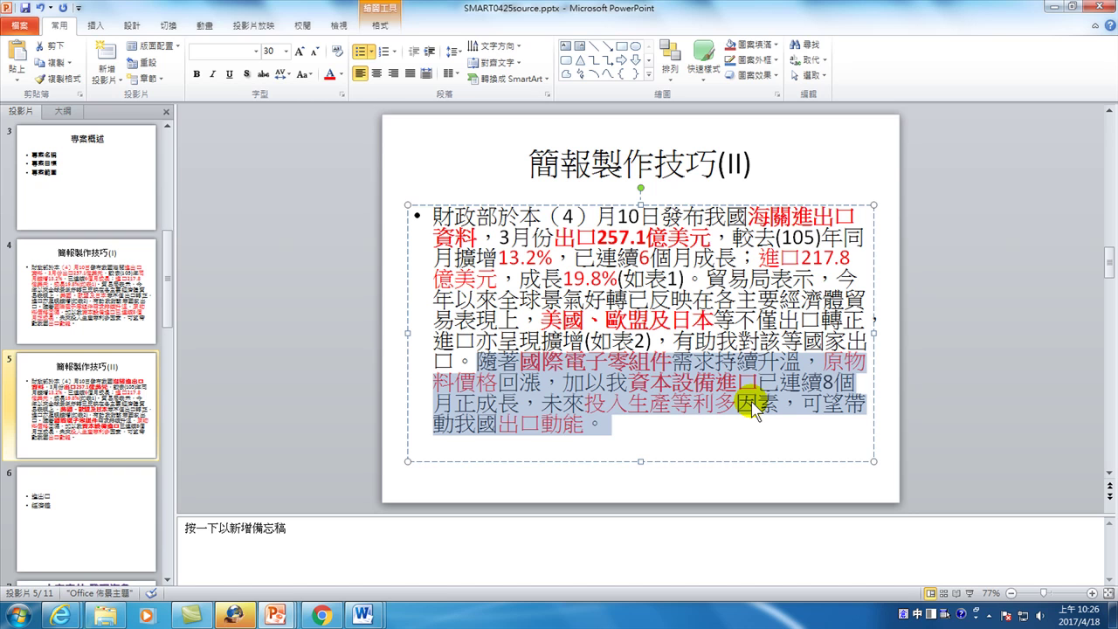
Step: Add the bullet 生產利多因素 after 經濟體 on slide 6, then return to slide 5
left_click(88, 502)
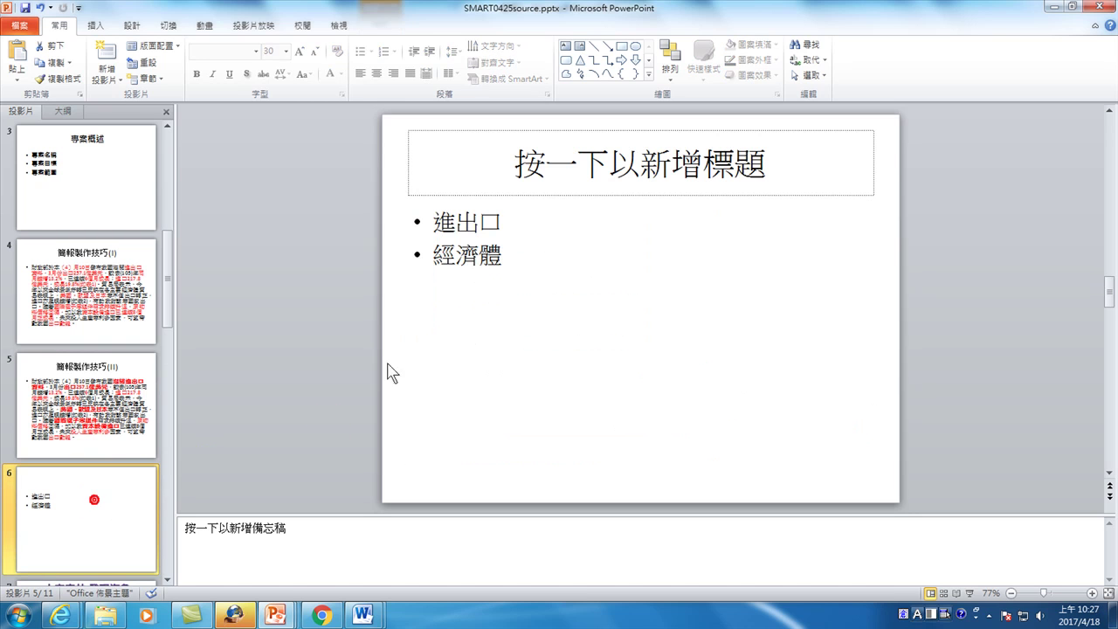
left_click(506, 265)
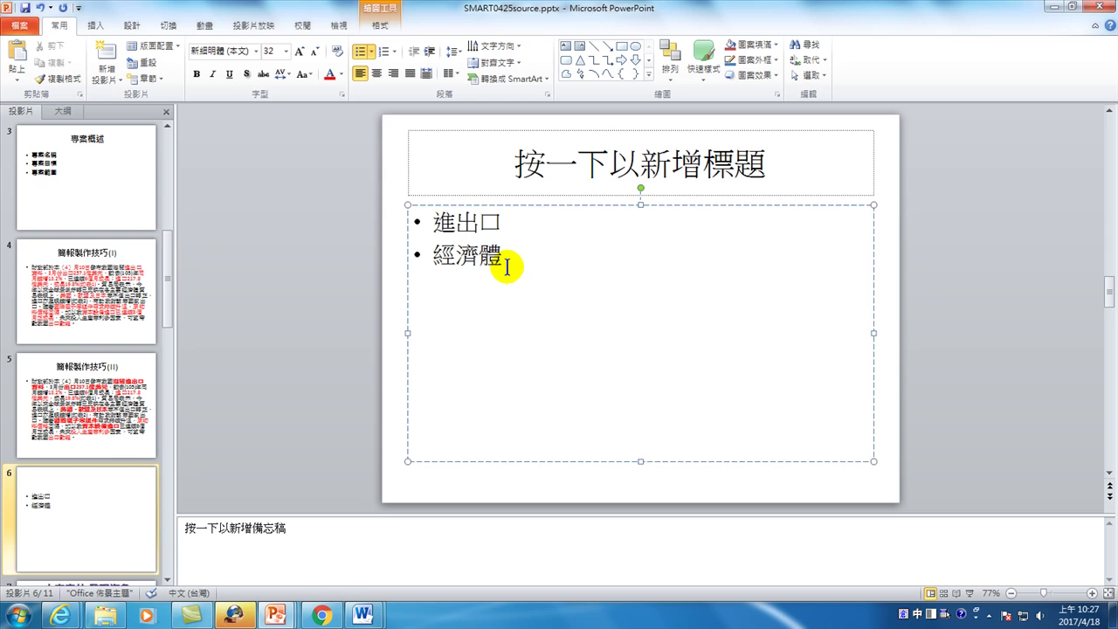
type("利多因")
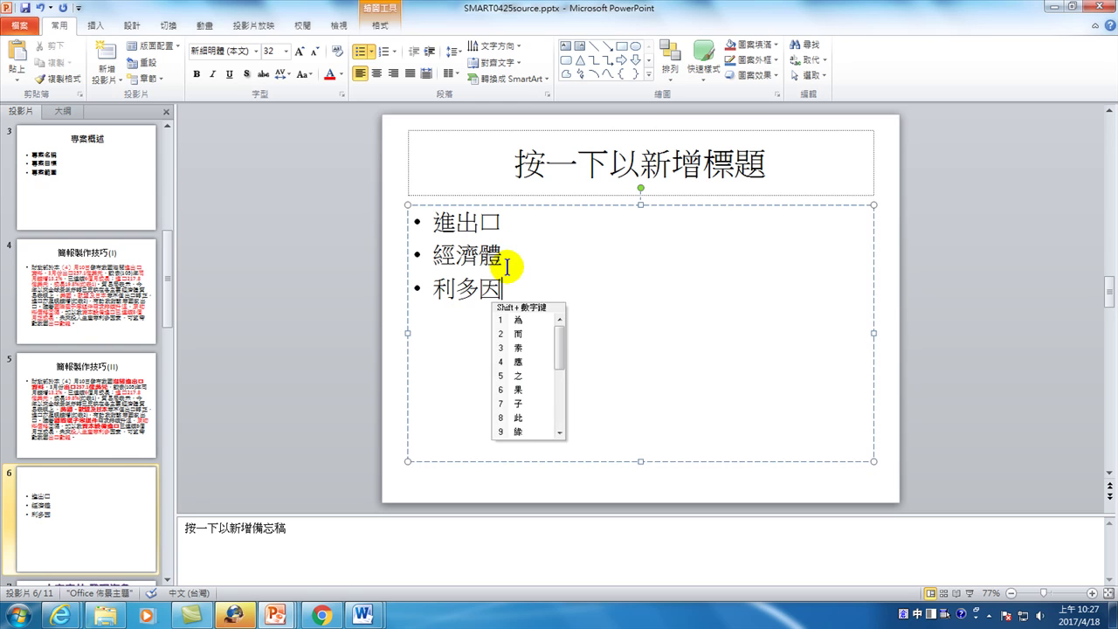
type("素")
key("Return")
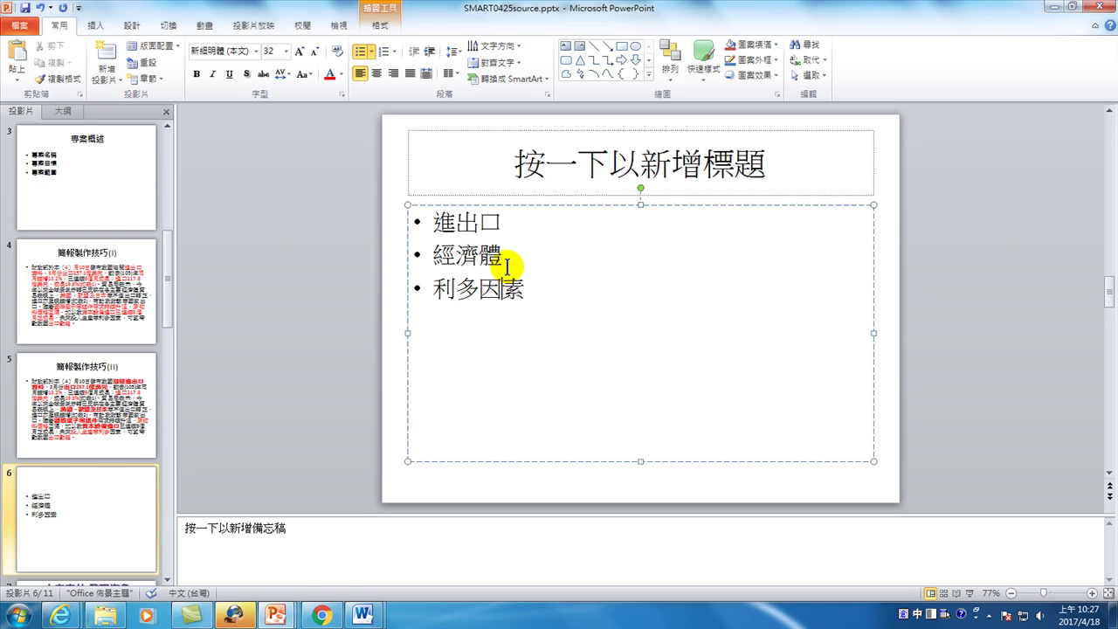
key("Home")
type("生")
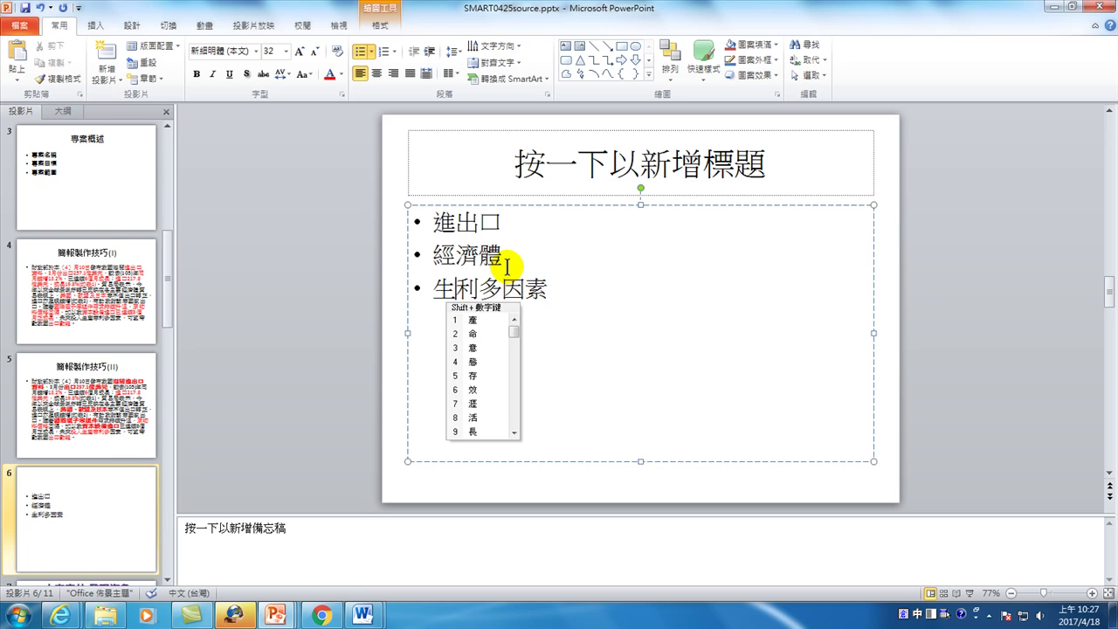
type("產")
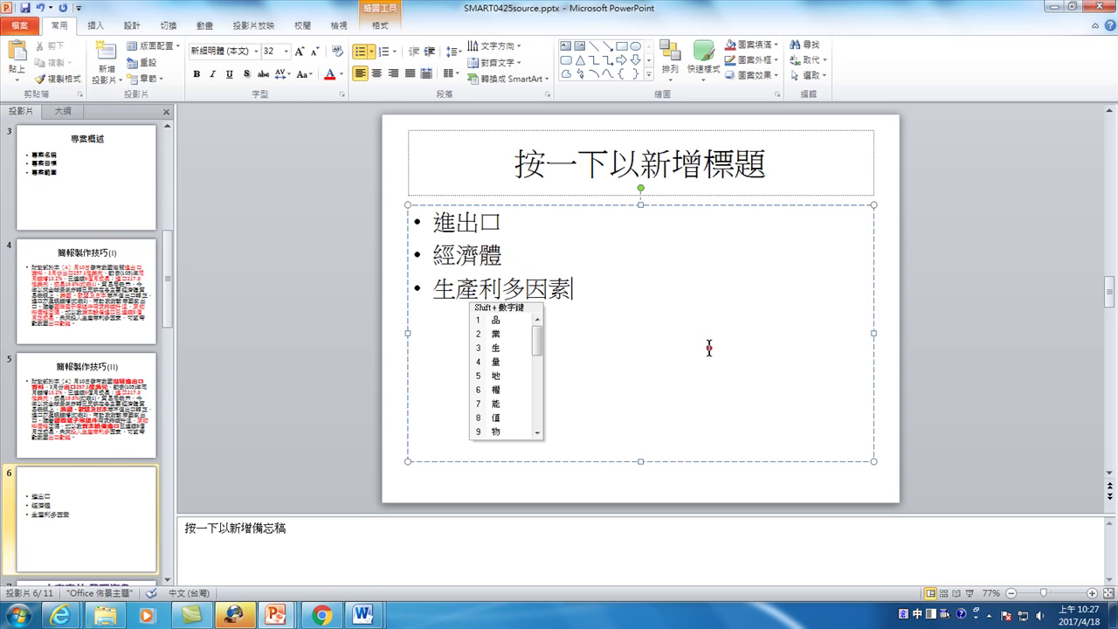
key("Escape")
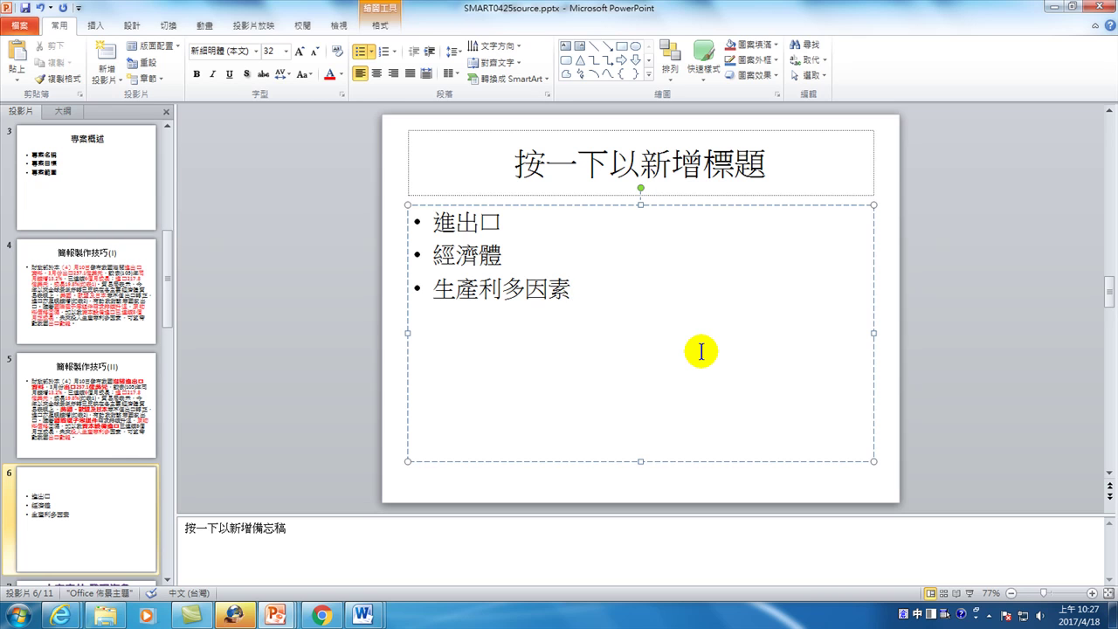
left_click(38, 427)
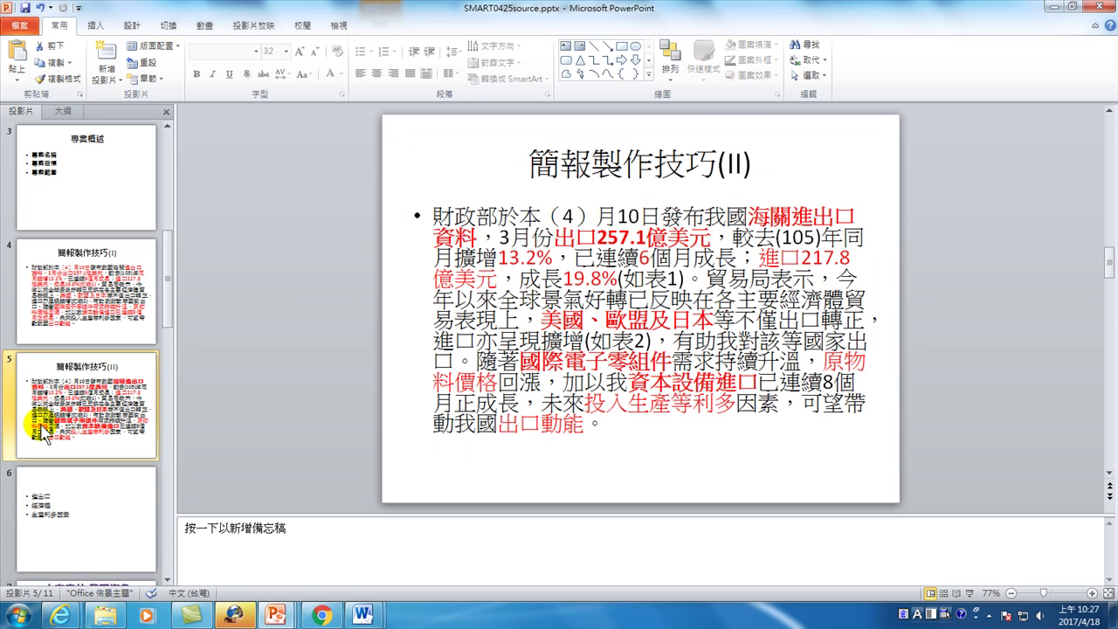
Step: Select the opening of slide 5's paragraph, then go back to slide 6
left_click_drag(434, 212, 707, 278)
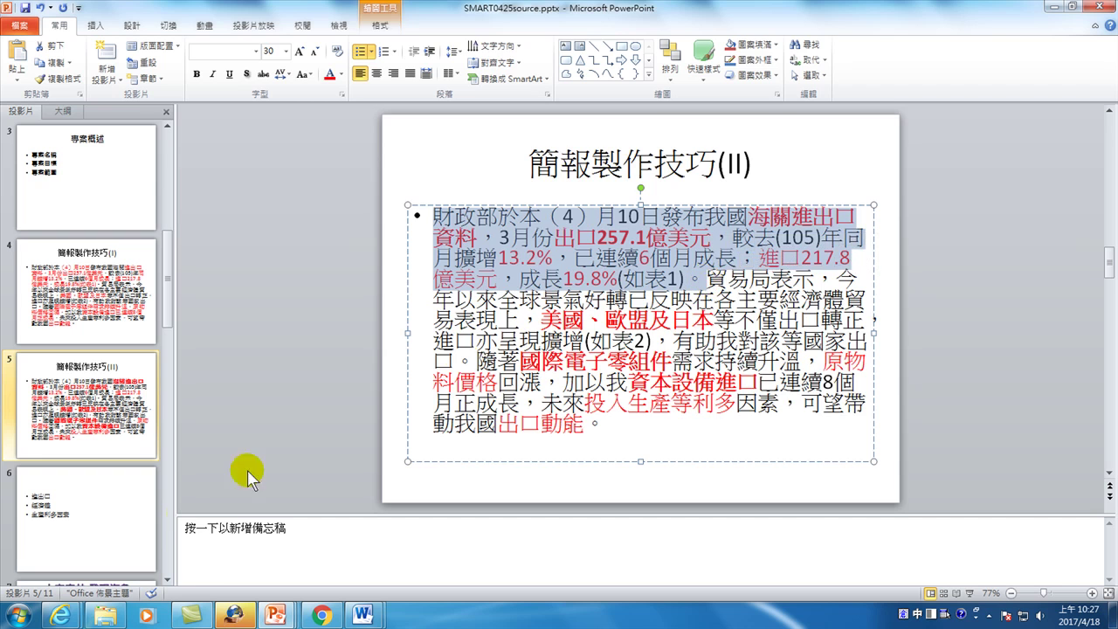
left_click(122, 520)
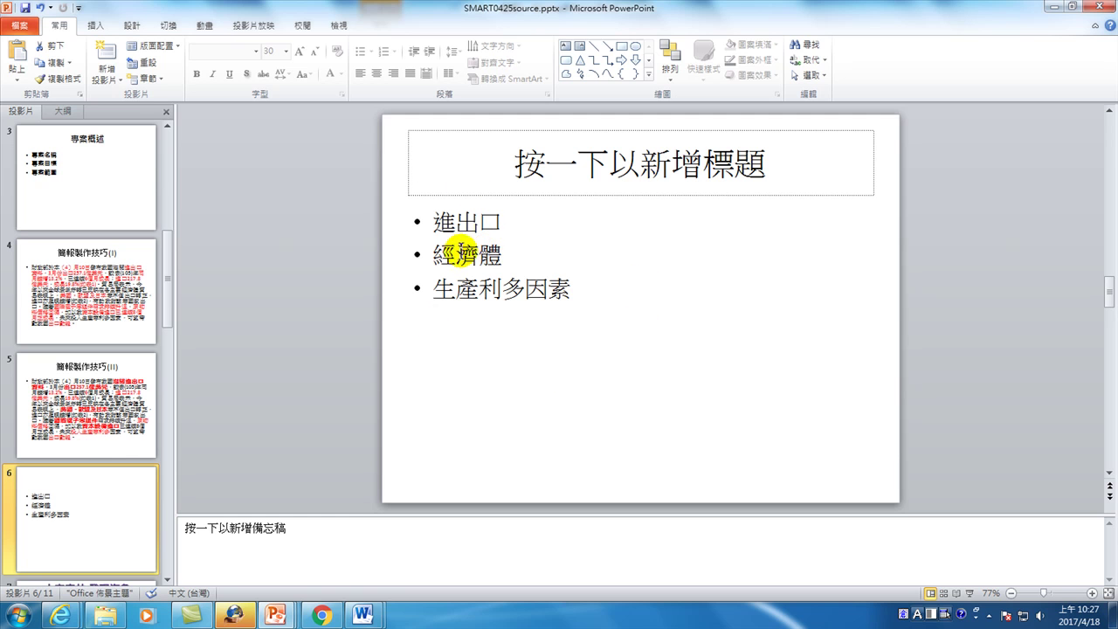
Step: Open More SmartArt Graphics from the bullet list's Convert to SmartArt menu
right_click(461, 253)
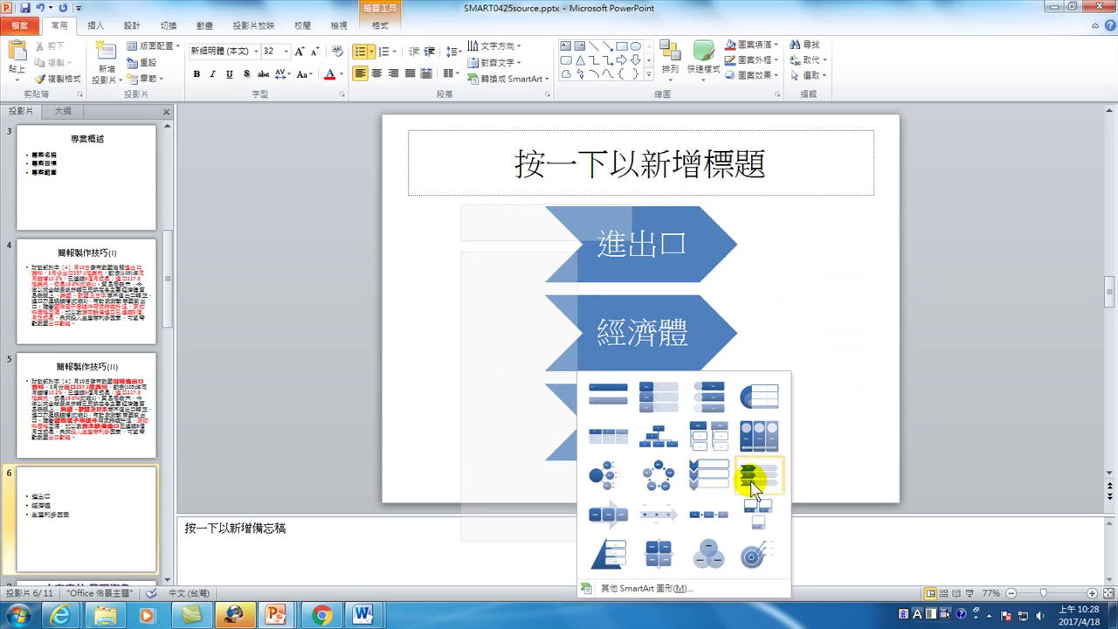
left_click(659, 588)
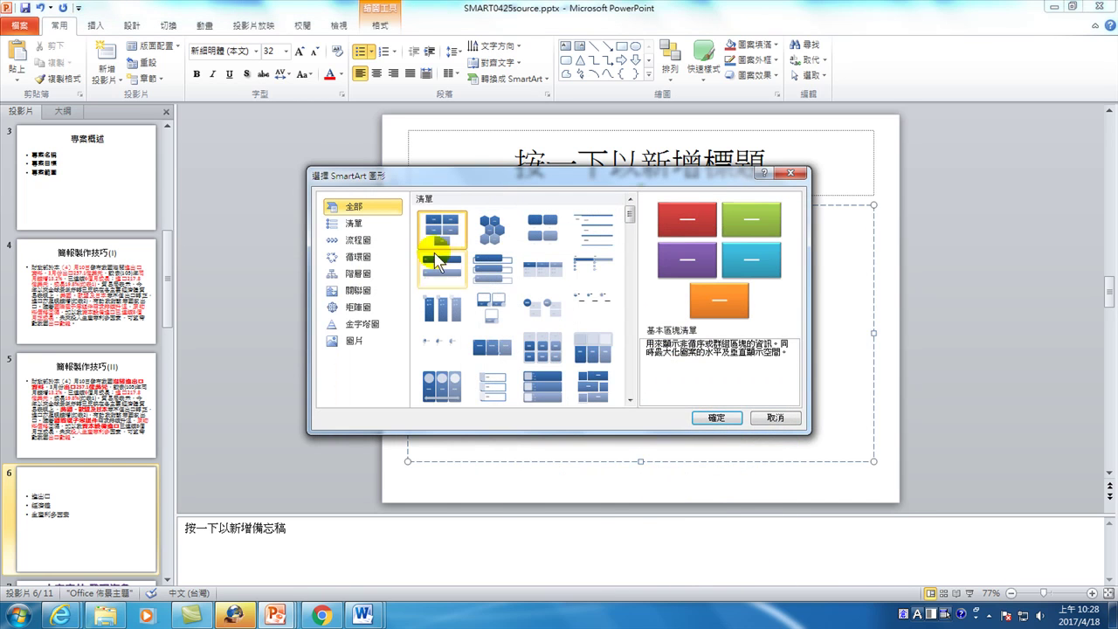
Step: Convert the three bullets into the Segmented Cycle graphic from the Cycle category
left_click(359, 241)
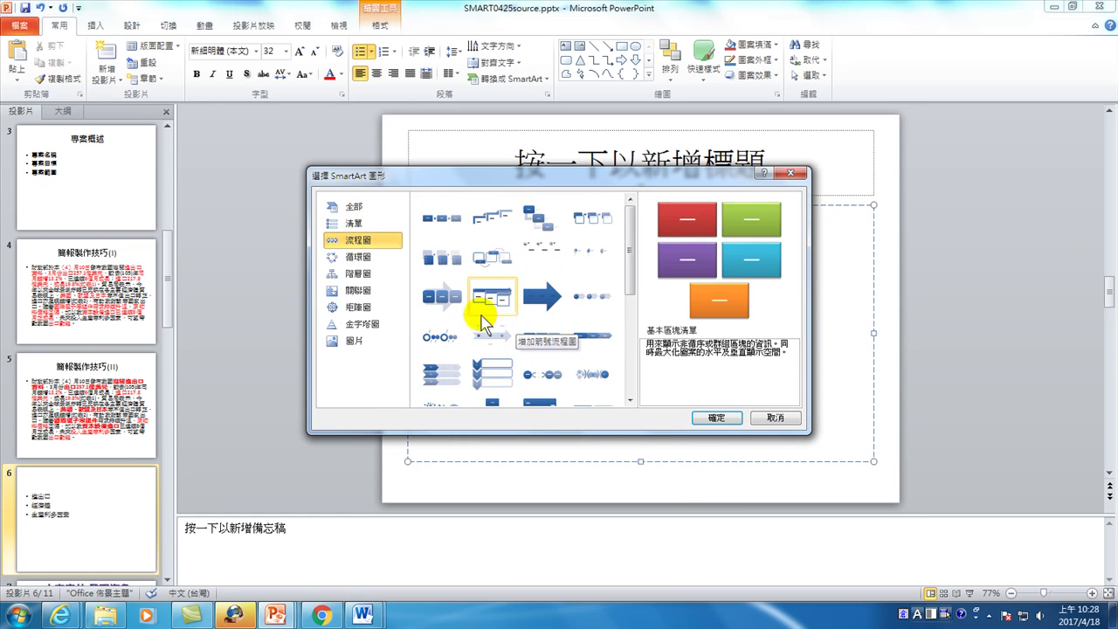
left_click(370, 257)
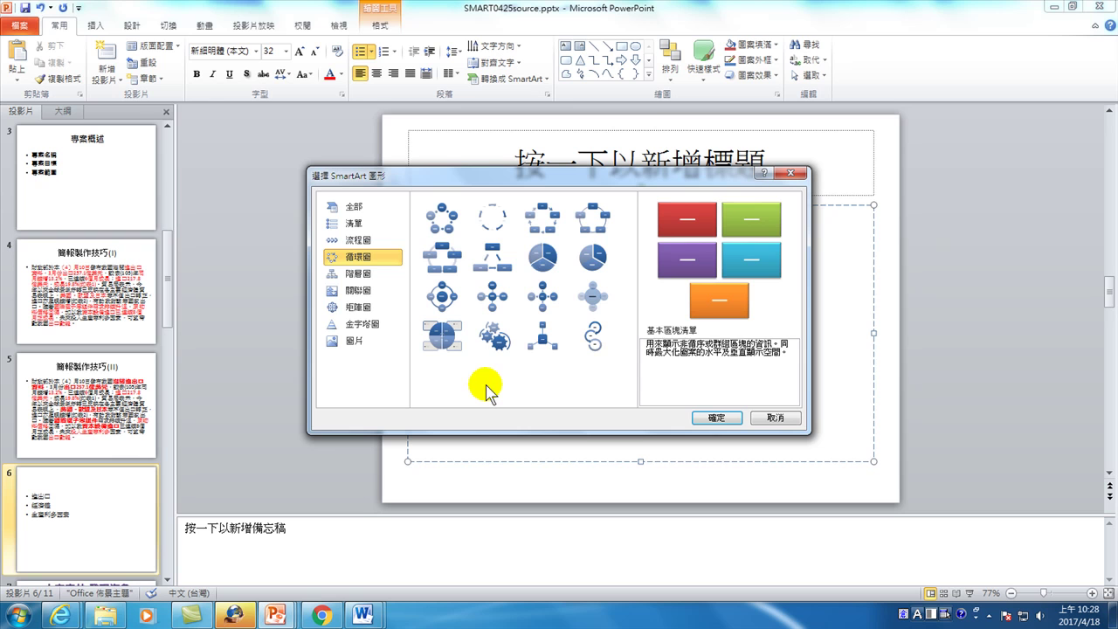
left_click(543, 261)
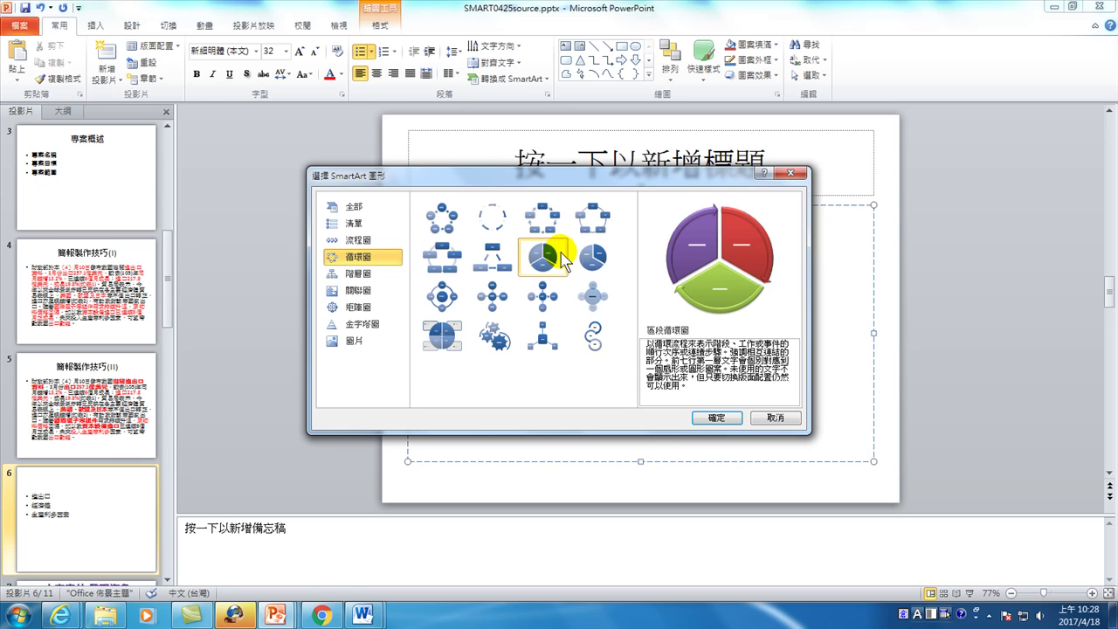
left_click(443, 337)
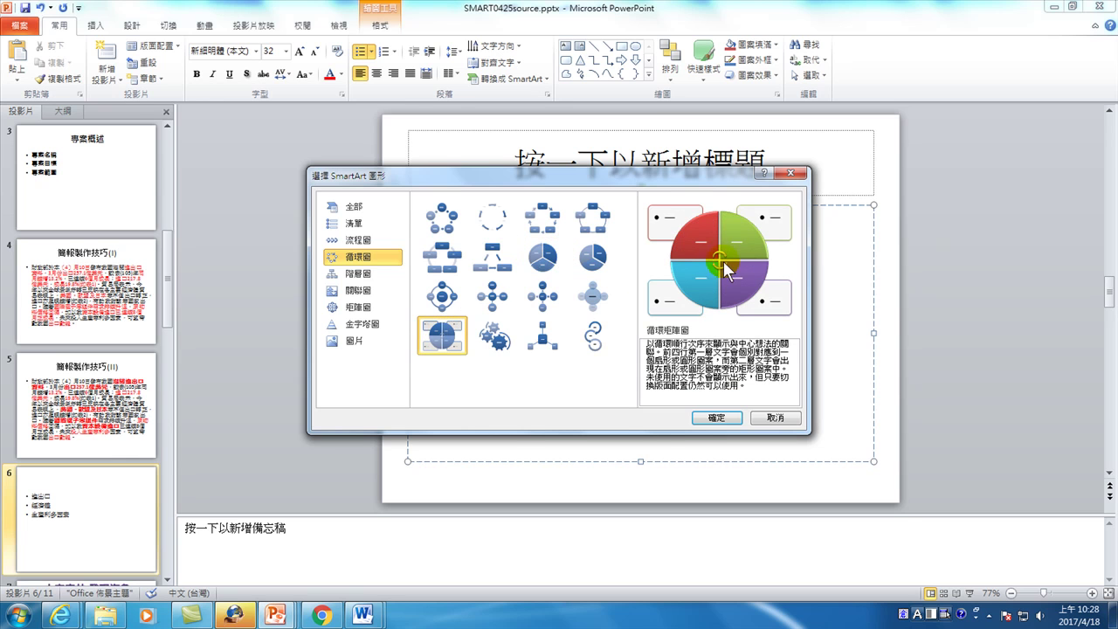
left_click(543, 256)
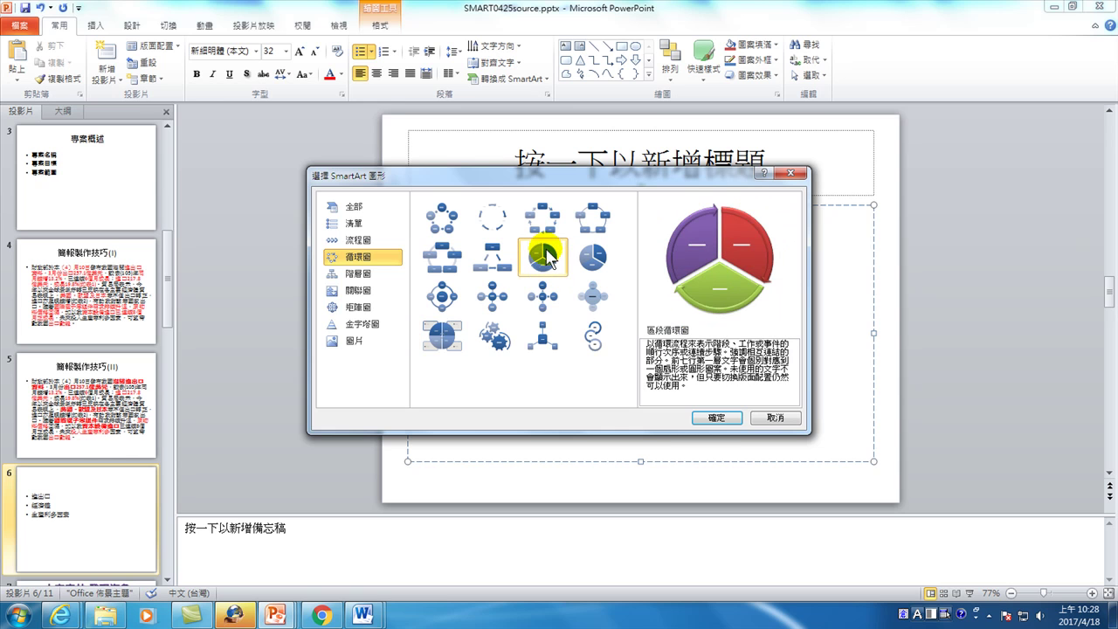
left_click(718, 418)
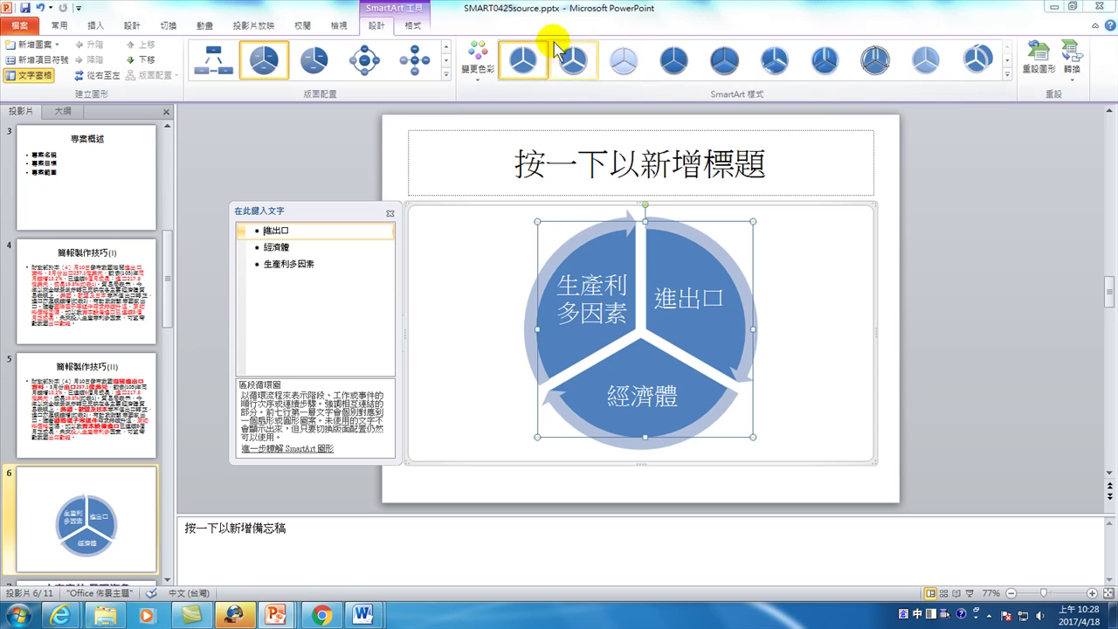
Step: Apply a Colorful colour scheme and a 3-D SmartArt style to the cycle diagram
left_click(476, 63)
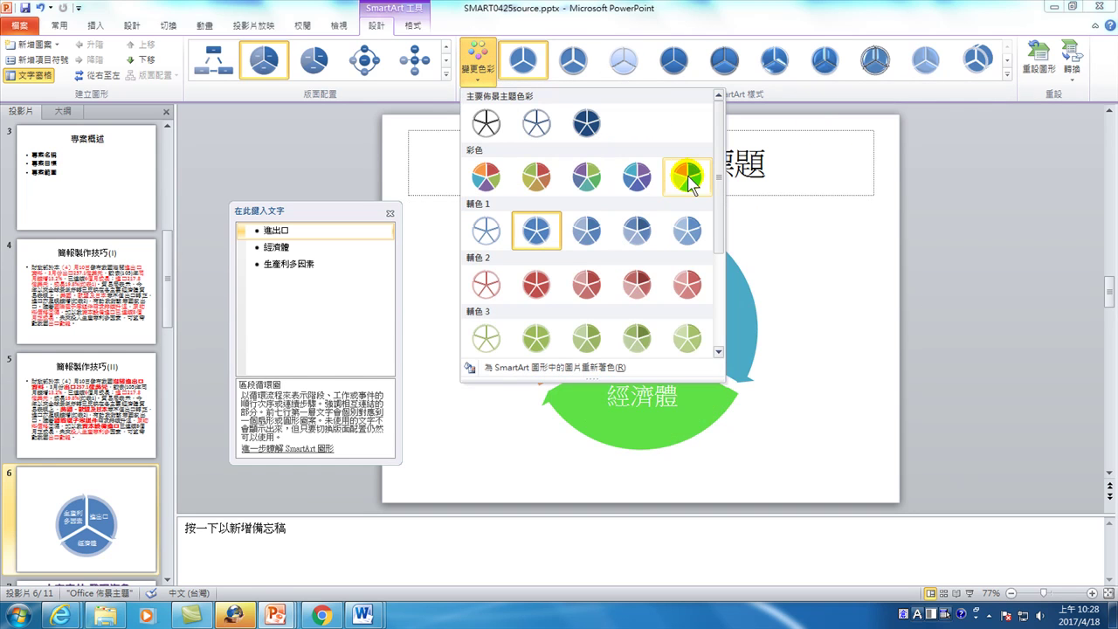
left_click(486, 177)
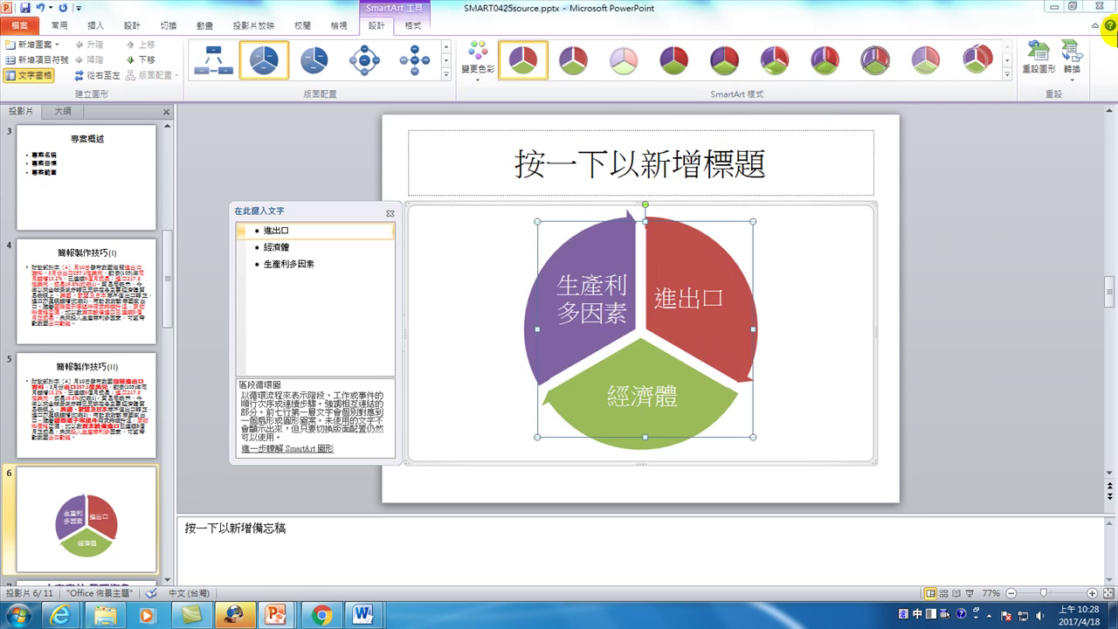
left_click(979, 62)
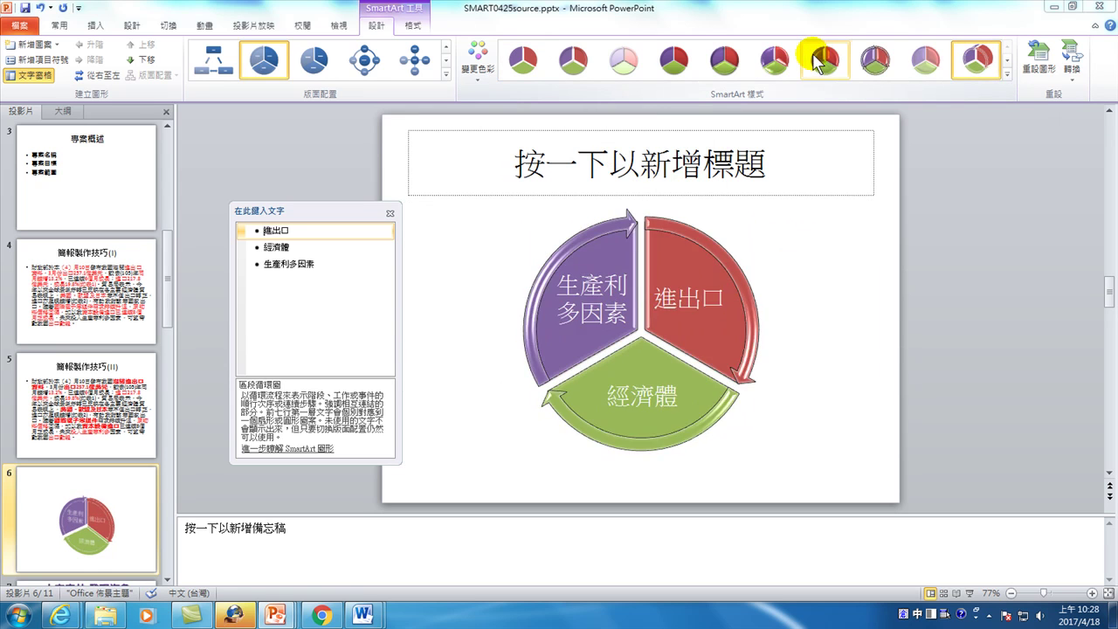
left_click(824, 61)
left_click(931, 291)
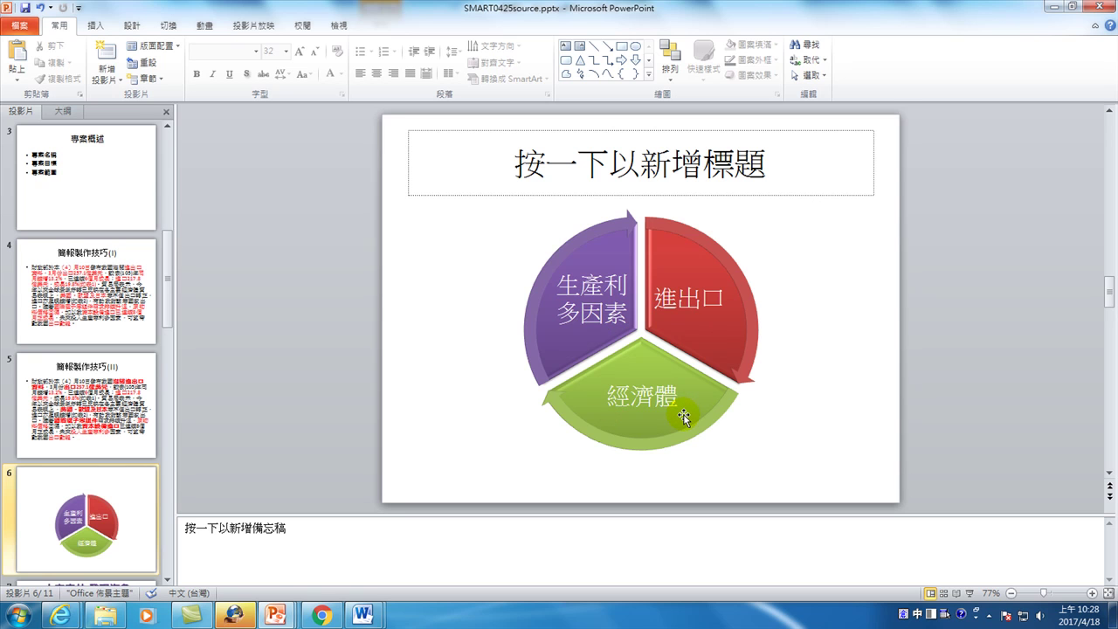
Step: Select and copy the red figure 出口257.1億美元 from slide 5's paragraph
left_click(113, 390)
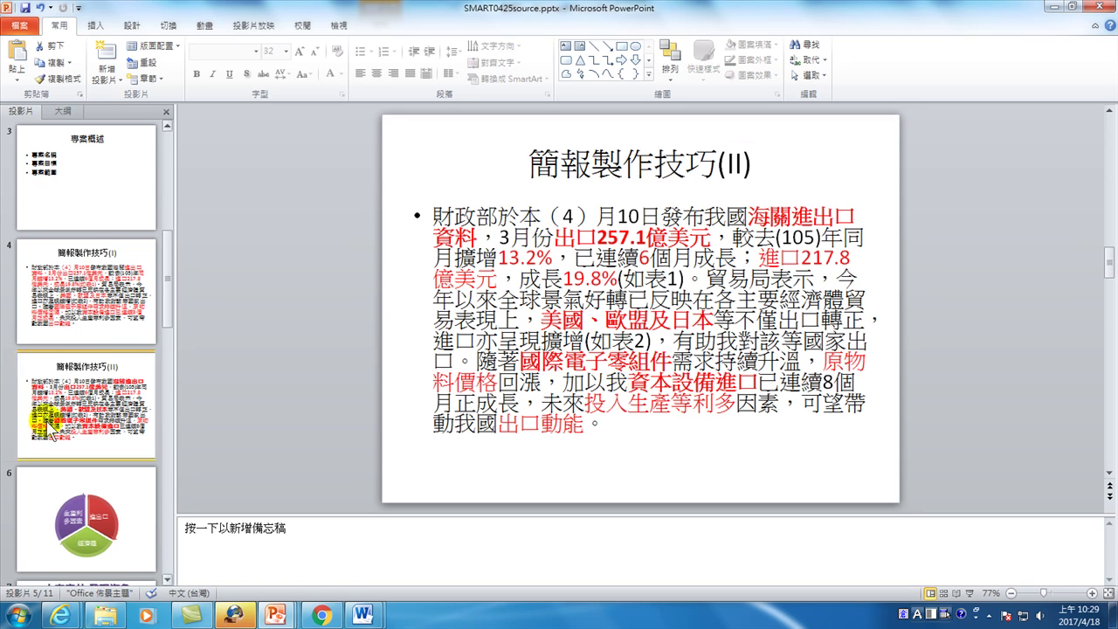
left_click(128, 515)
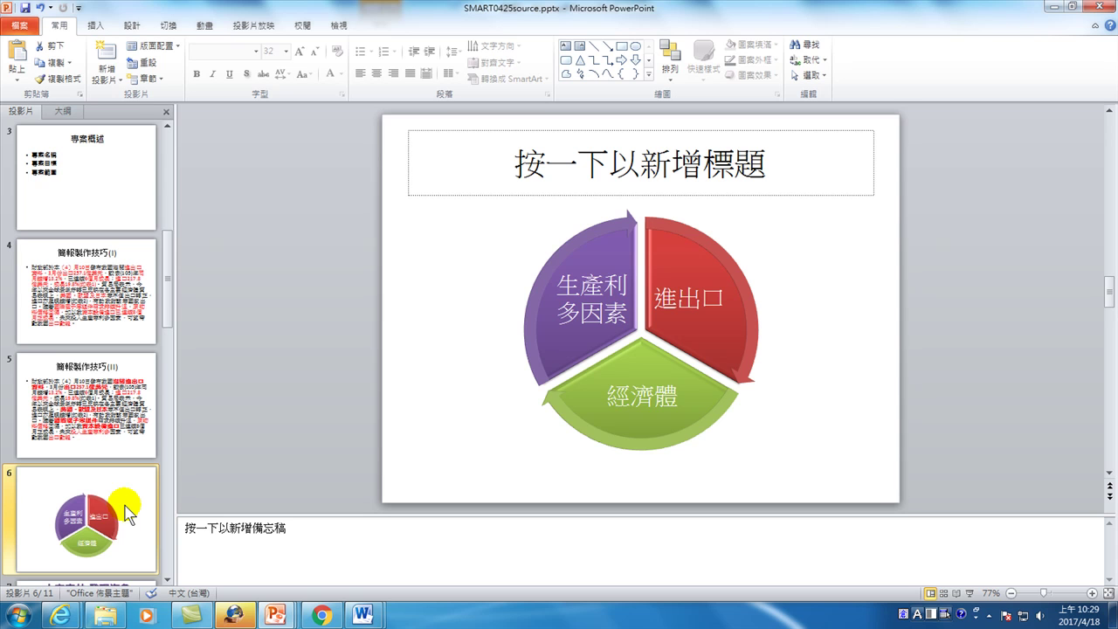
left_click(69, 418)
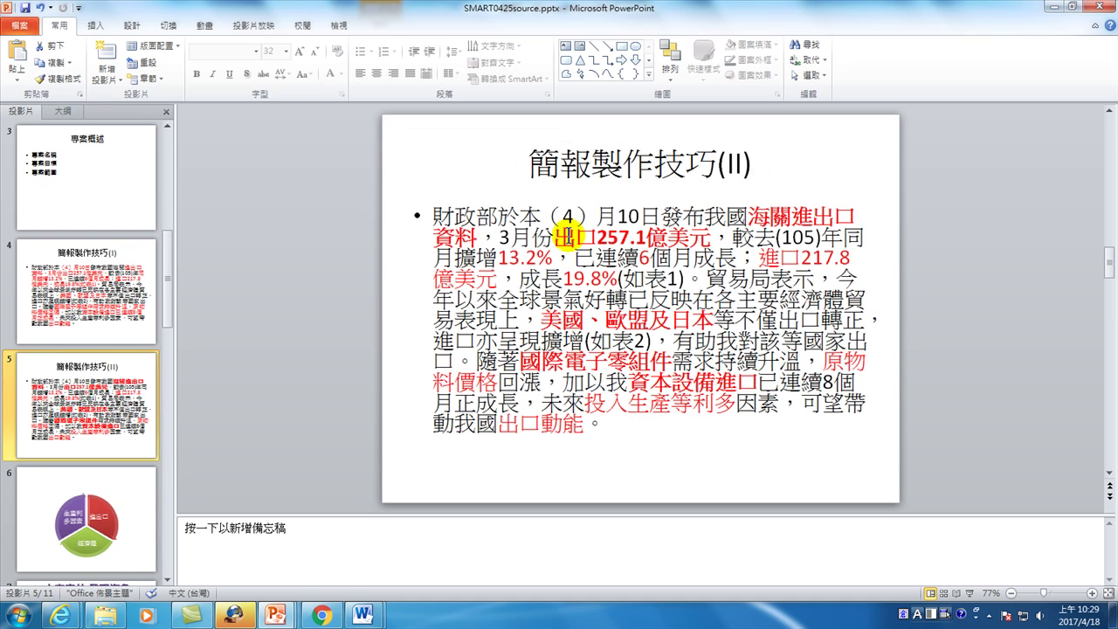
left_click_drag(555, 235, 704, 235)
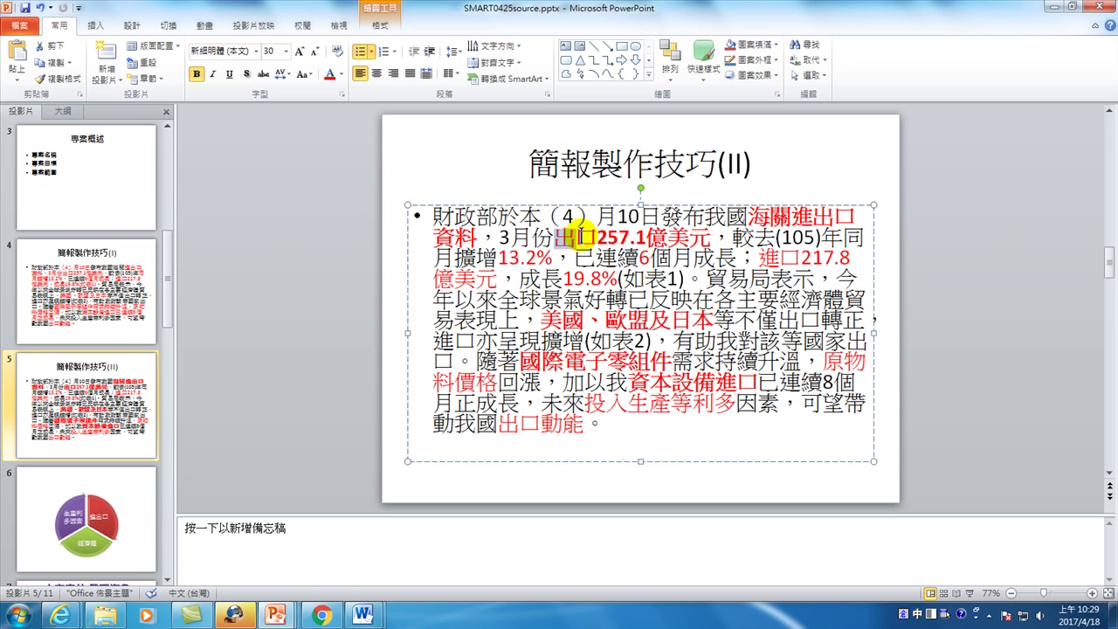
right_click(704, 236)
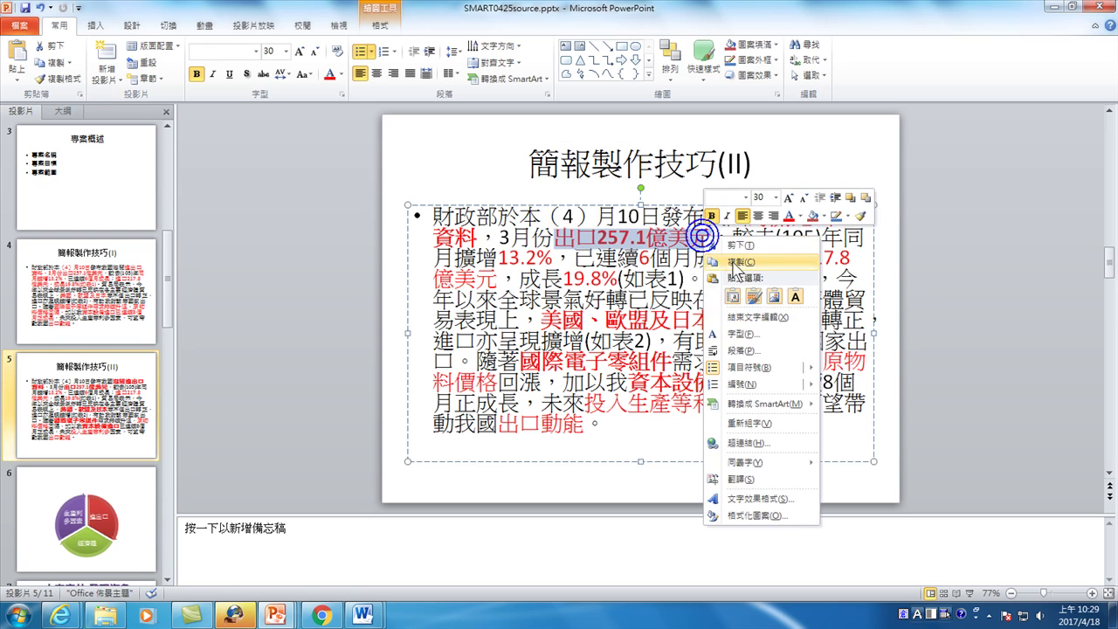
key("Escape")
Step: Paste it on slide 6 keeping source formatting, place it beside the red segment, then return to slide 5
left_click(168, 472)
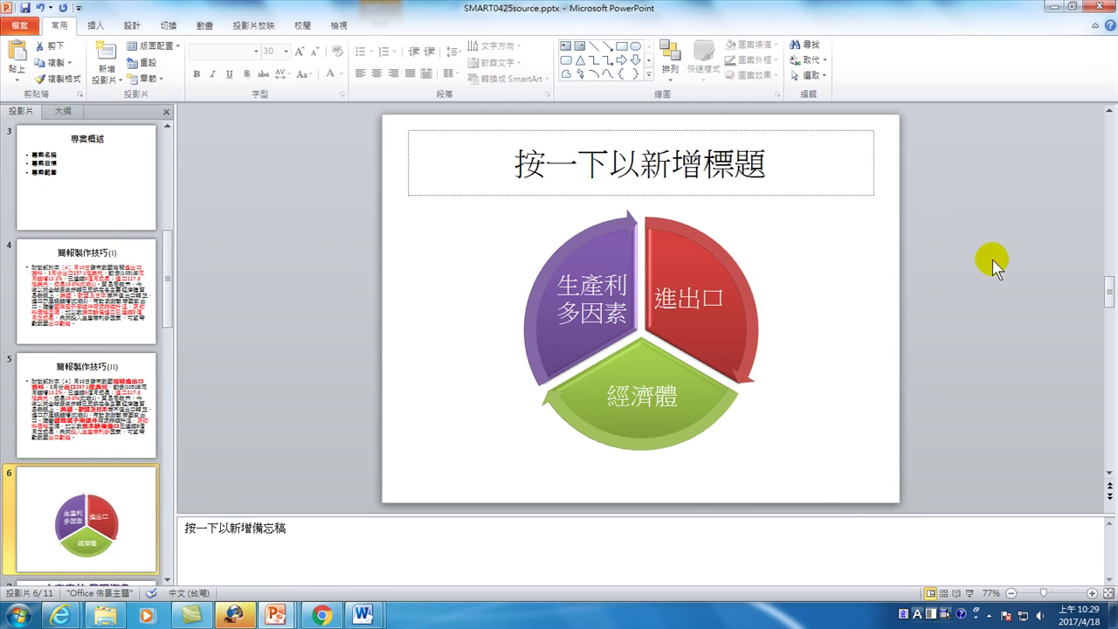
right_click(994, 261)
left_click(1085, 320)
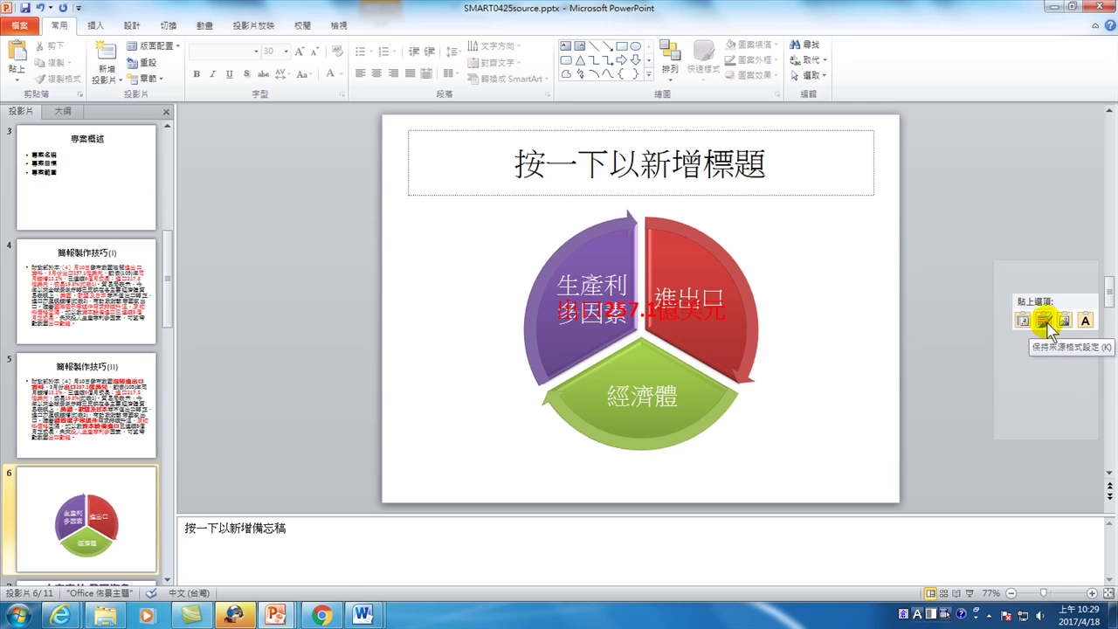
left_click(1044, 321)
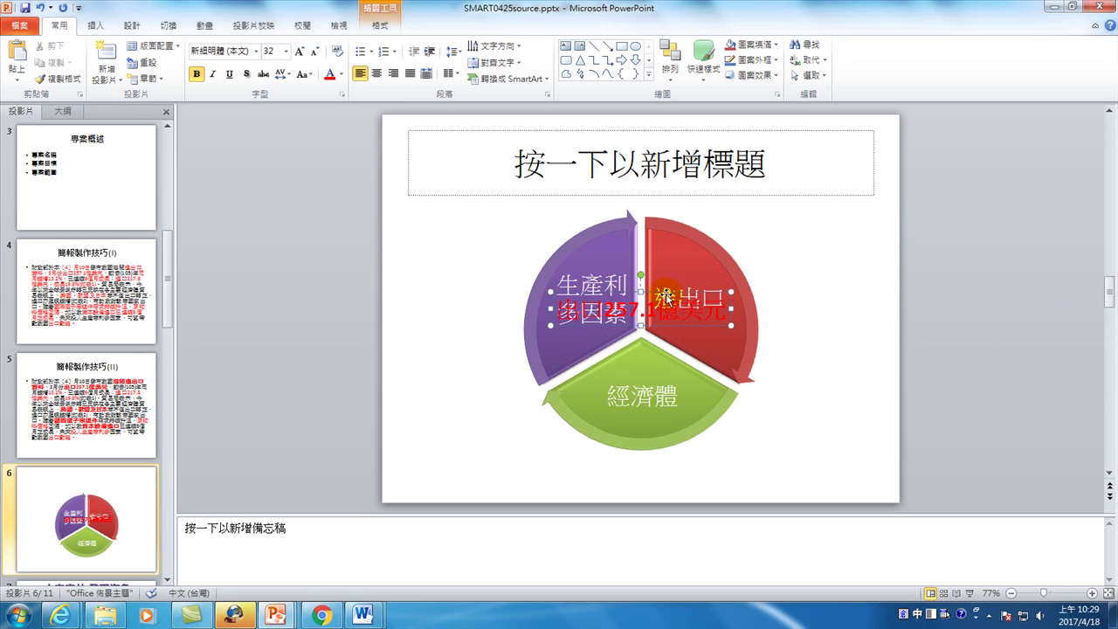
left_click_drag(665, 295, 829, 271)
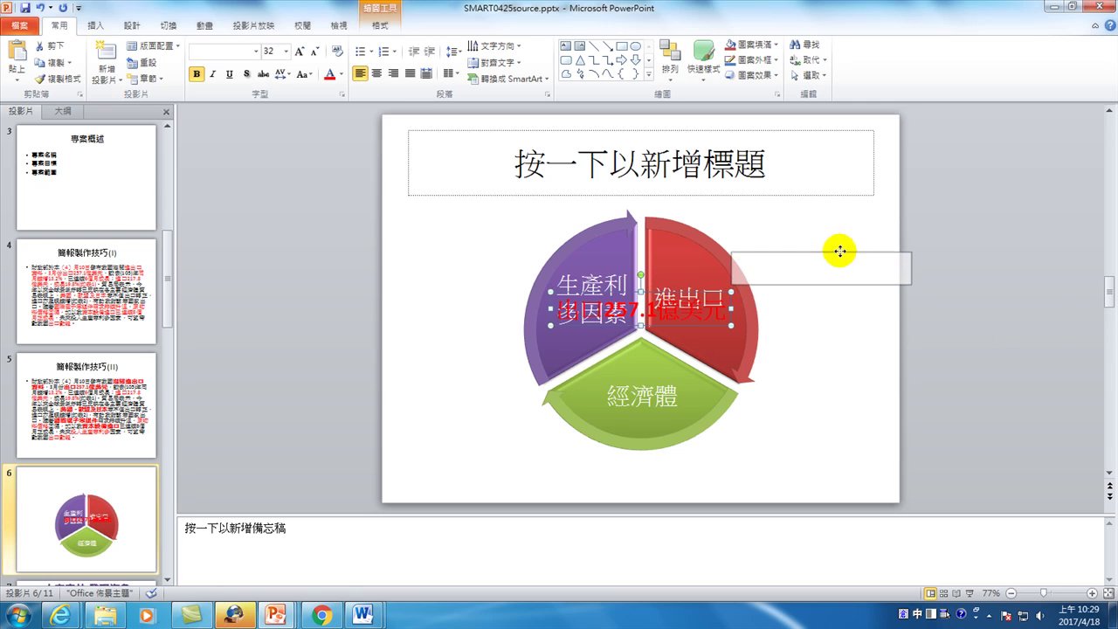
mouse_move(829, 272)
left_mouse_down()
mouse_move(504, 235)
mouse_move(775, 234)
left_mouse_up()
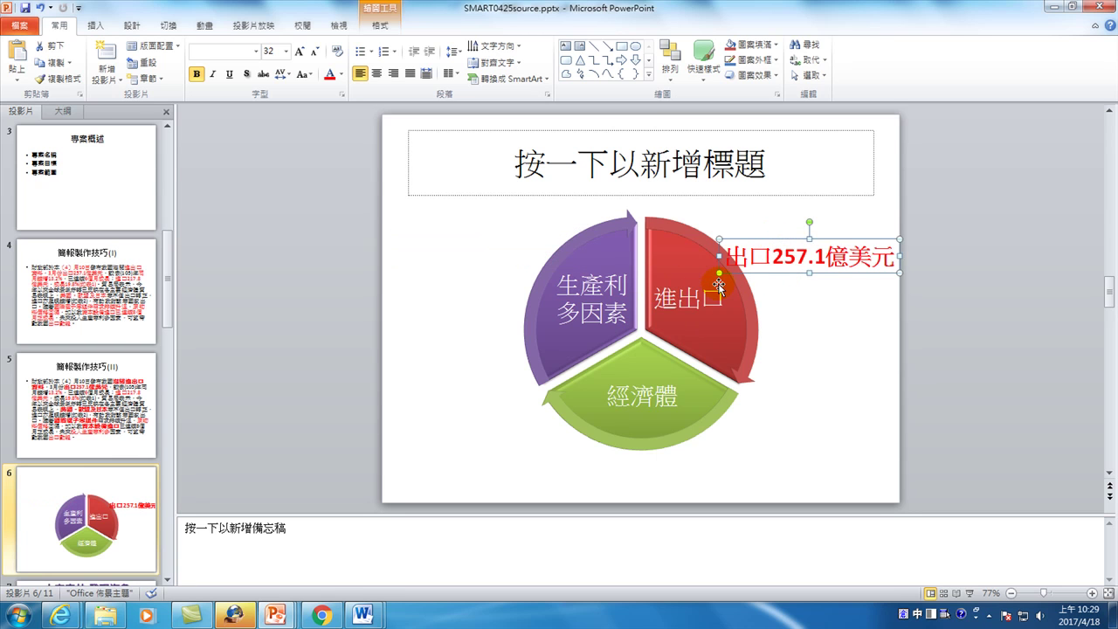
left_click(139, 406)
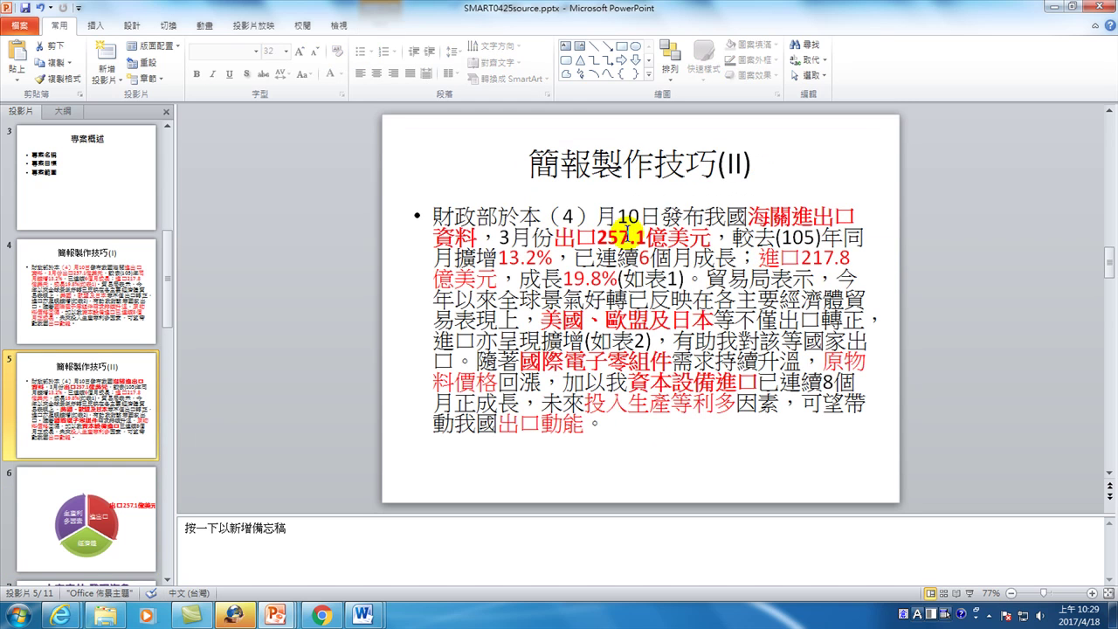
Step: Copy the red 進口217.8億美元 label from slide 5 and paste it onto slide 6's diagram
left_click_drag(753, 258, 483, 280)
key("ctrl+c")
right_click(483, 279)
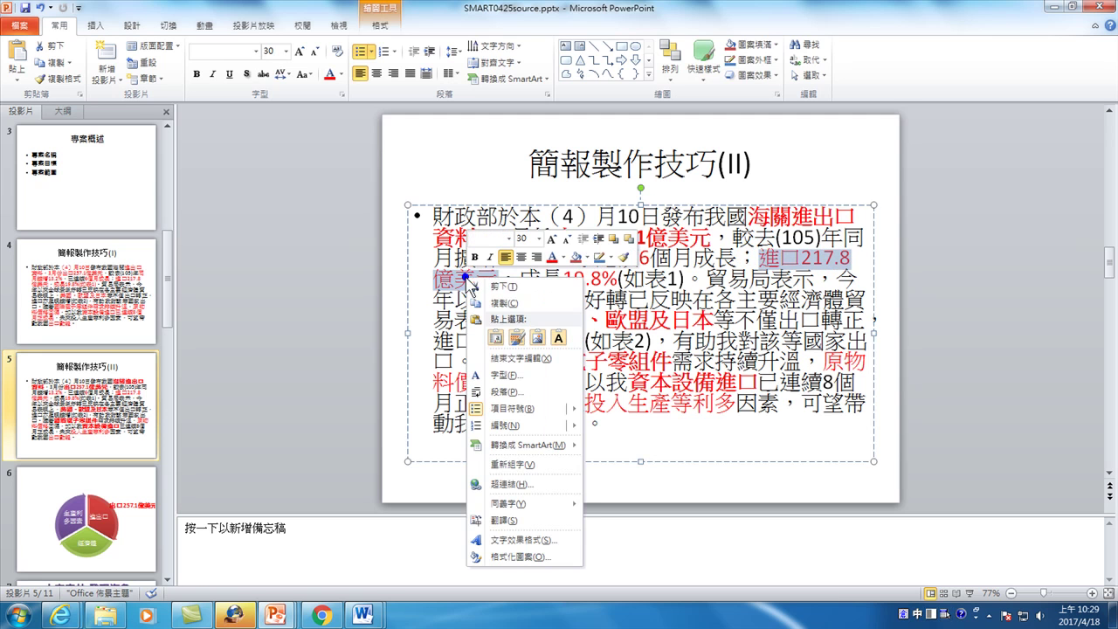
left_click(500, 304)
left_click(114, 505)
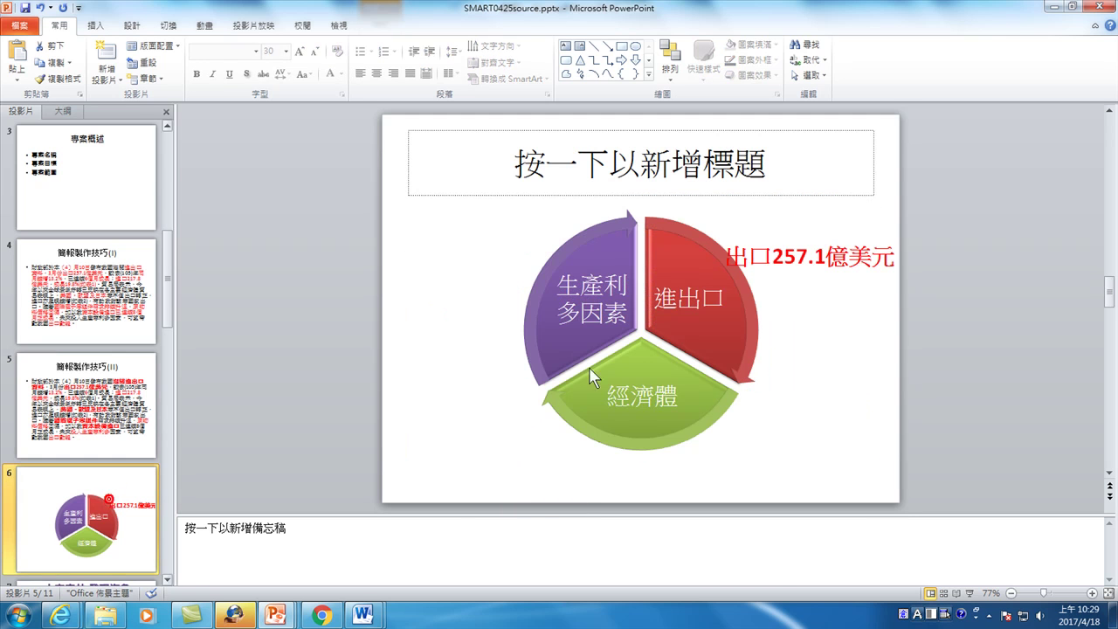
right_click(840, 313)
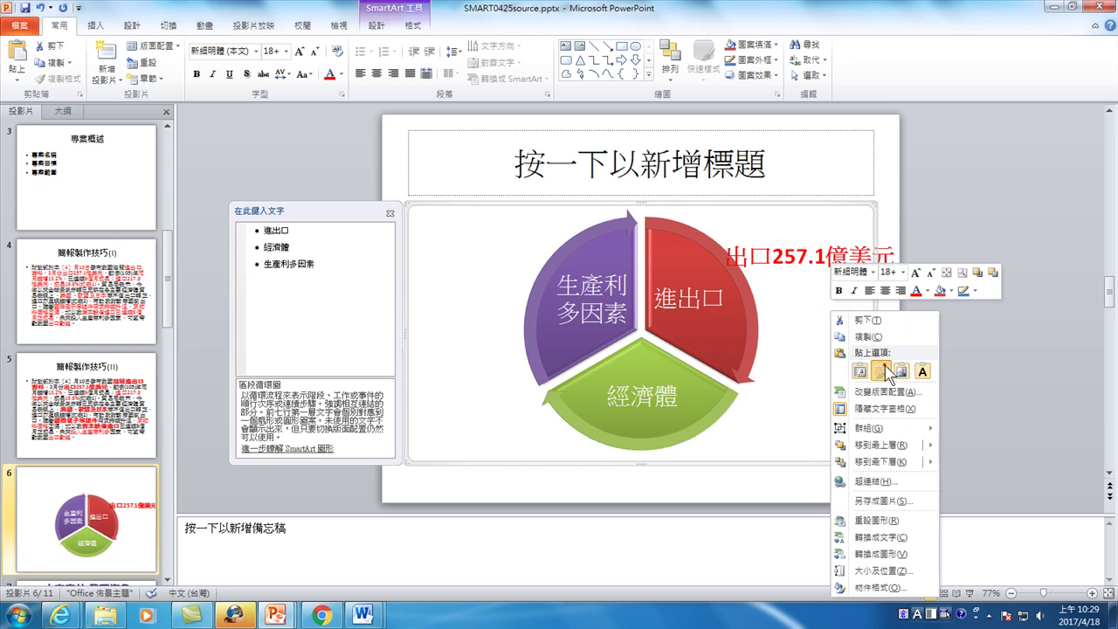
left_click(903, 374)
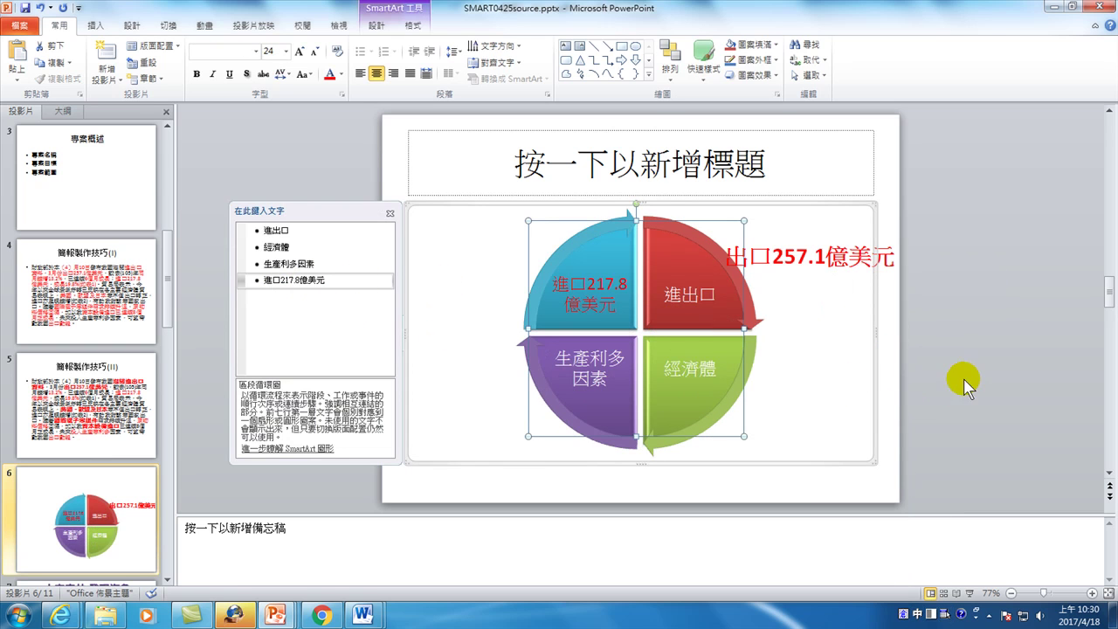
Step: Undo the extra SmartArt segment and paste 進口217.8億美元 as a text box below the export label
left_click(40, 8)
right_click(969, 229)
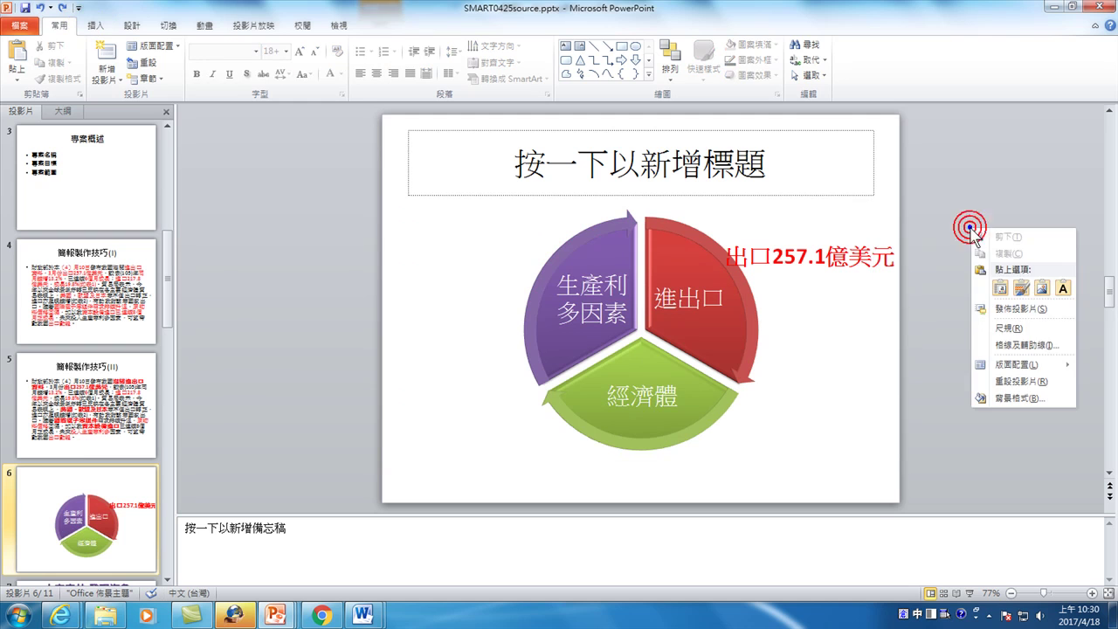
left_click(1021, 288)
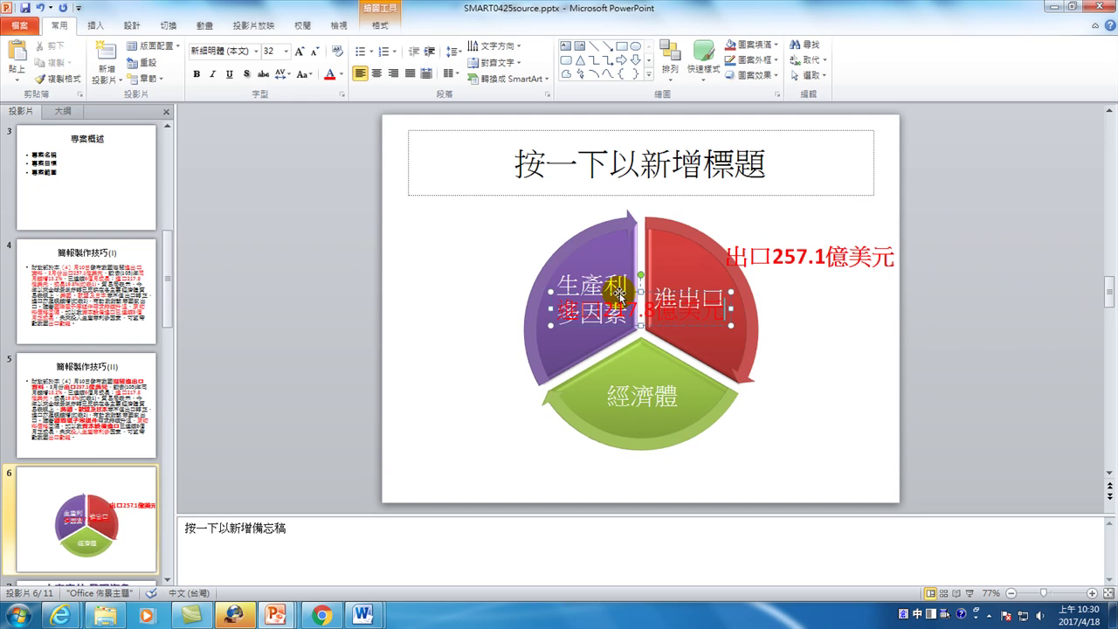
left_click_drag(619, 295, 803, 275)
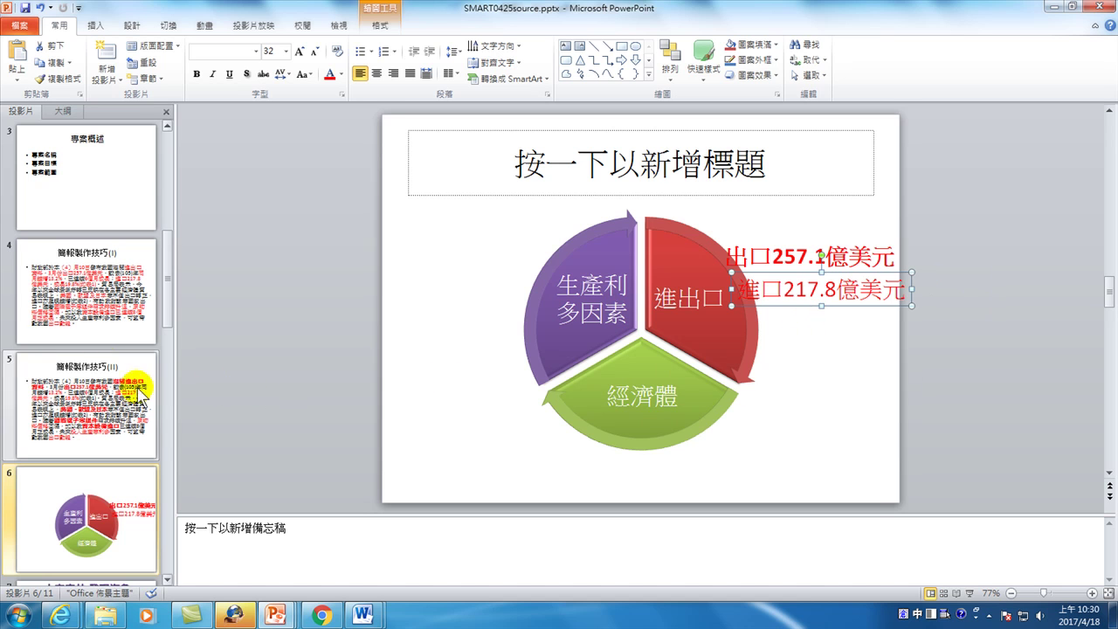
left_click(91, 371)
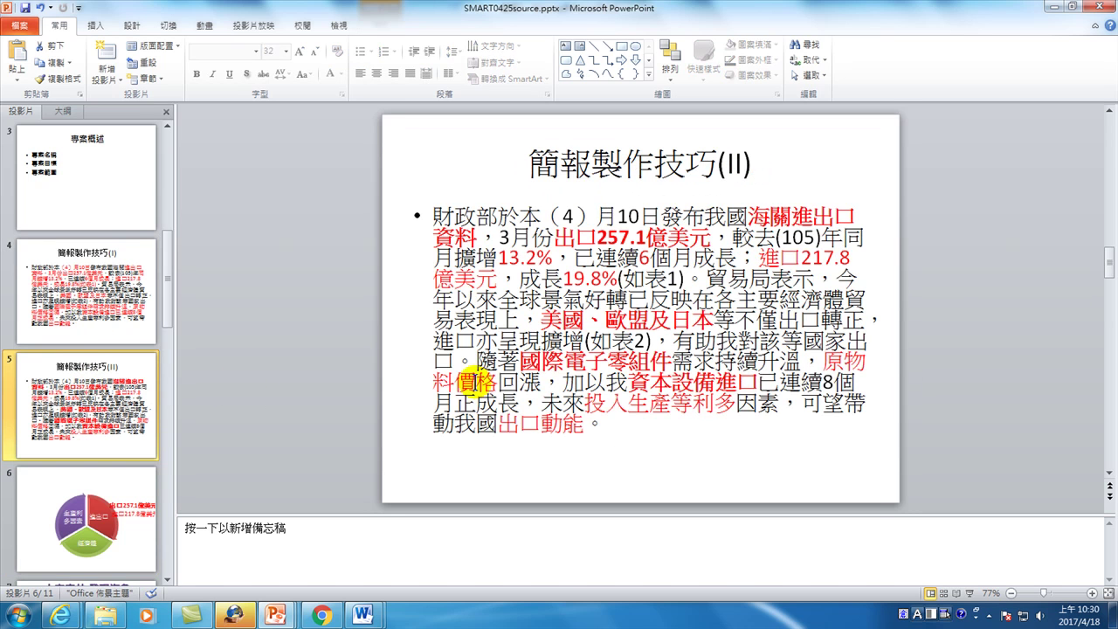
Step: Copy the word 美國 from slide 5's 美國、歐盟及日本 phrase
left_click_drag(534, 317, 704, 320)
right_click(704, 320)
left_click(747, 56)
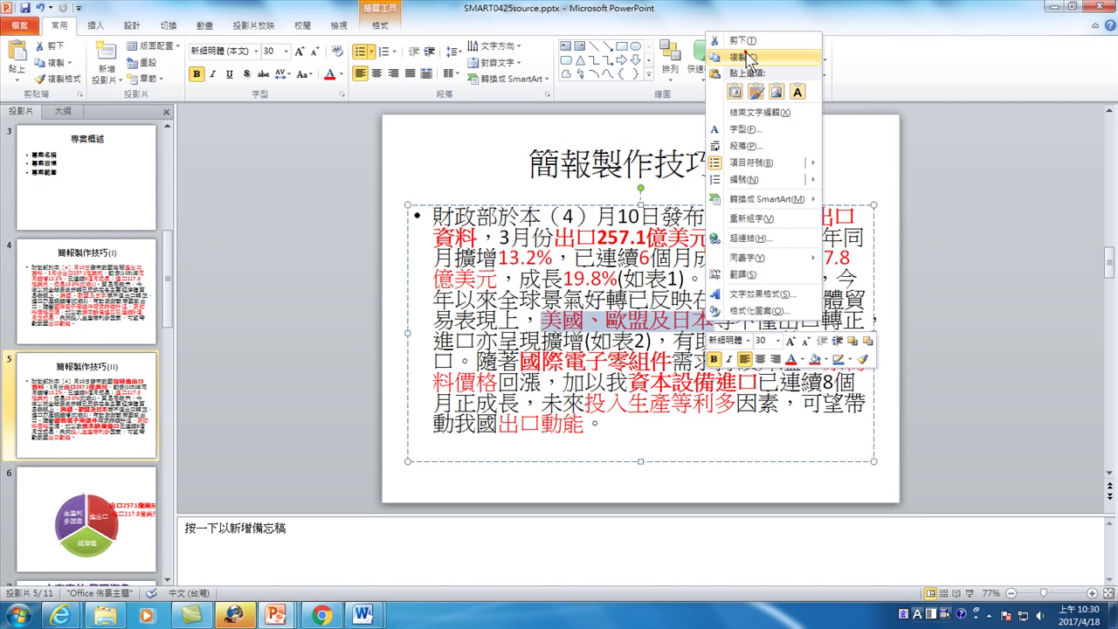
left_click(594, 324)
left_click_drag(549, 321, 580, 322)
key("ctrl+c")
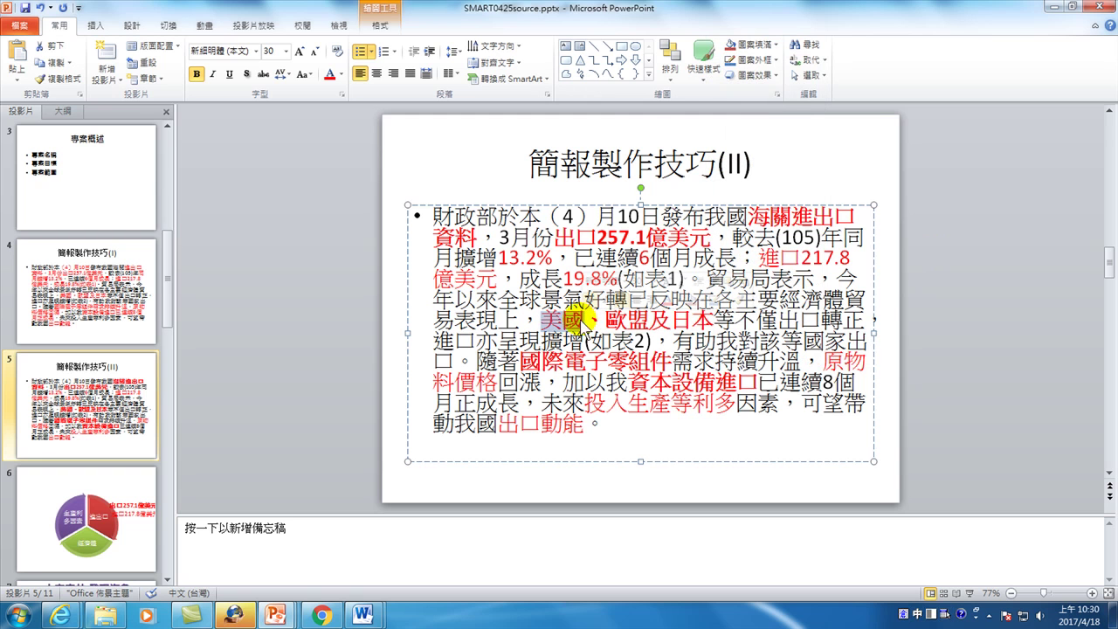
right_click(573, 323)
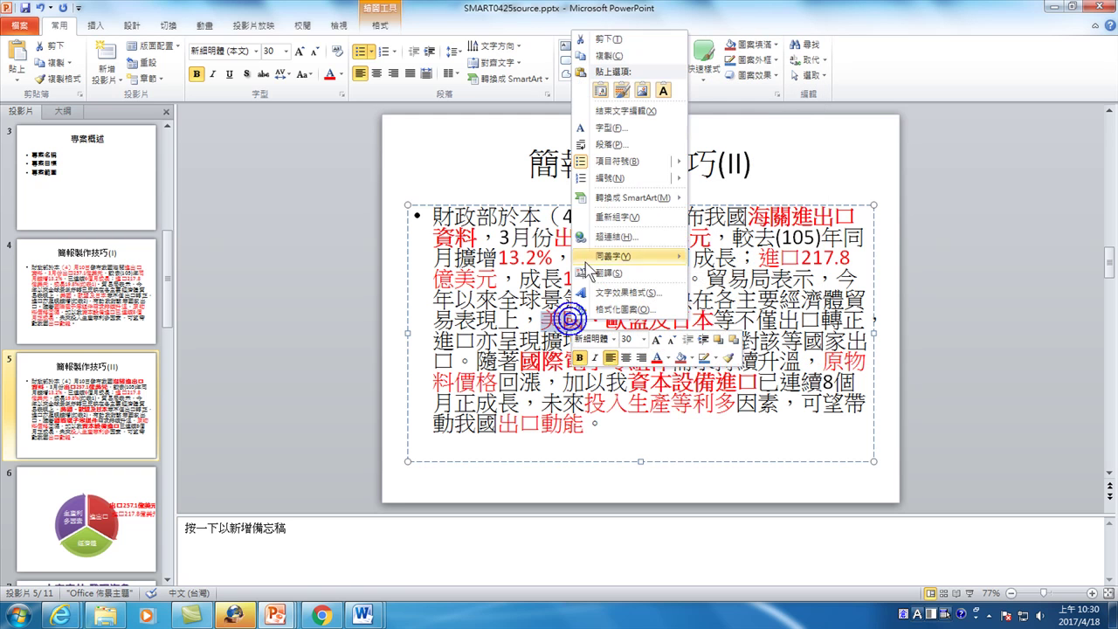
left_click(622, 57)
Step: Paste 美國 on slide 6 as a red label below the green 經濟體 segment
left_click(131, 520)
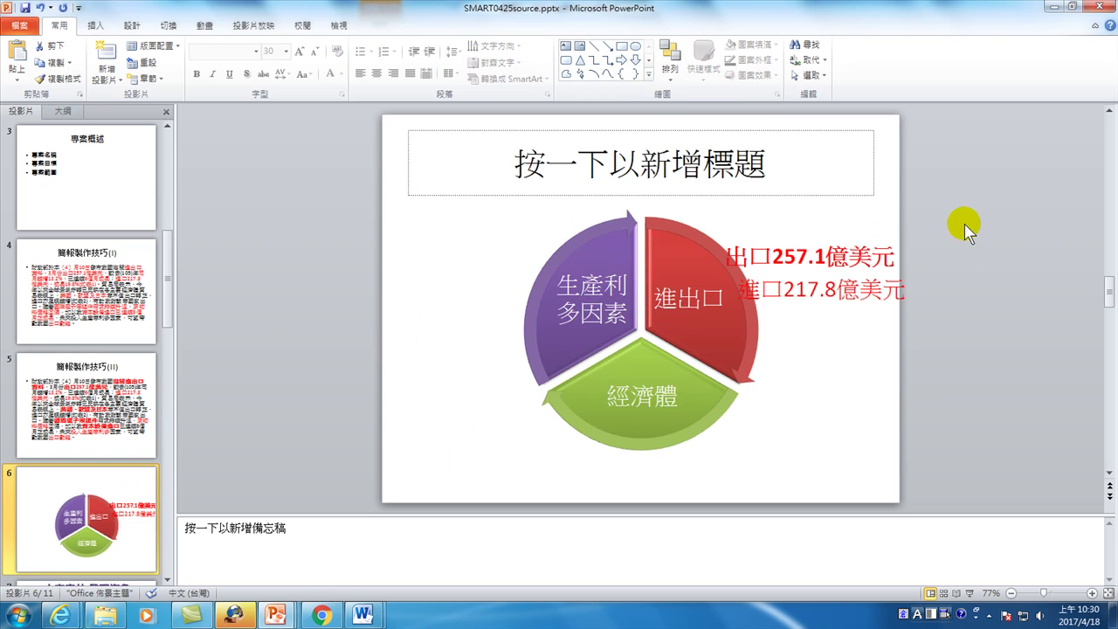
right_click(966, 236)
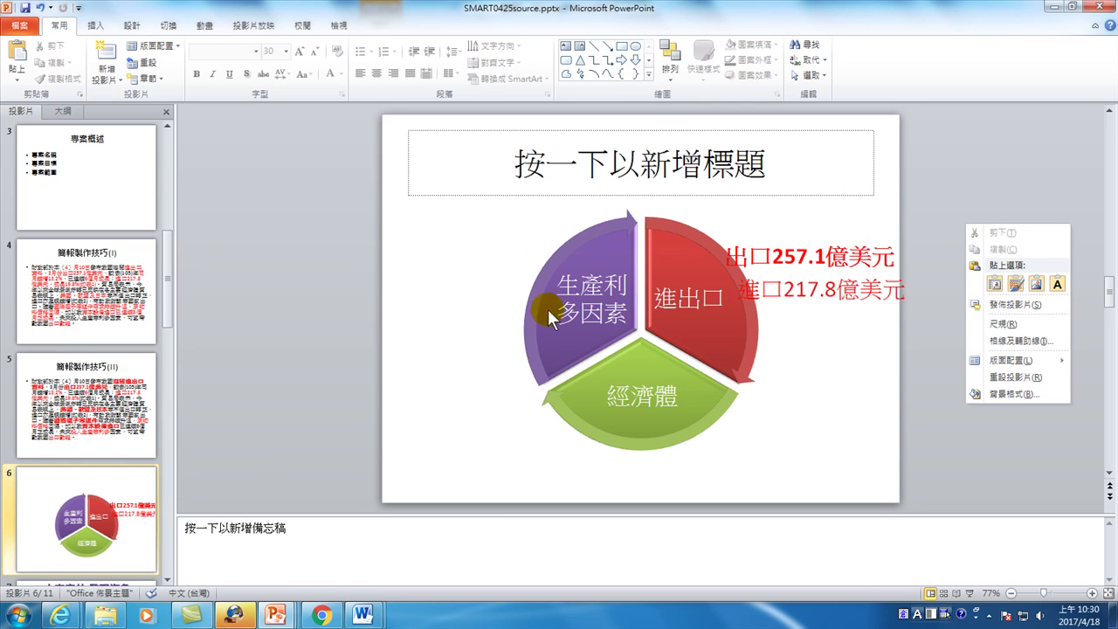
right_click(501, 284)
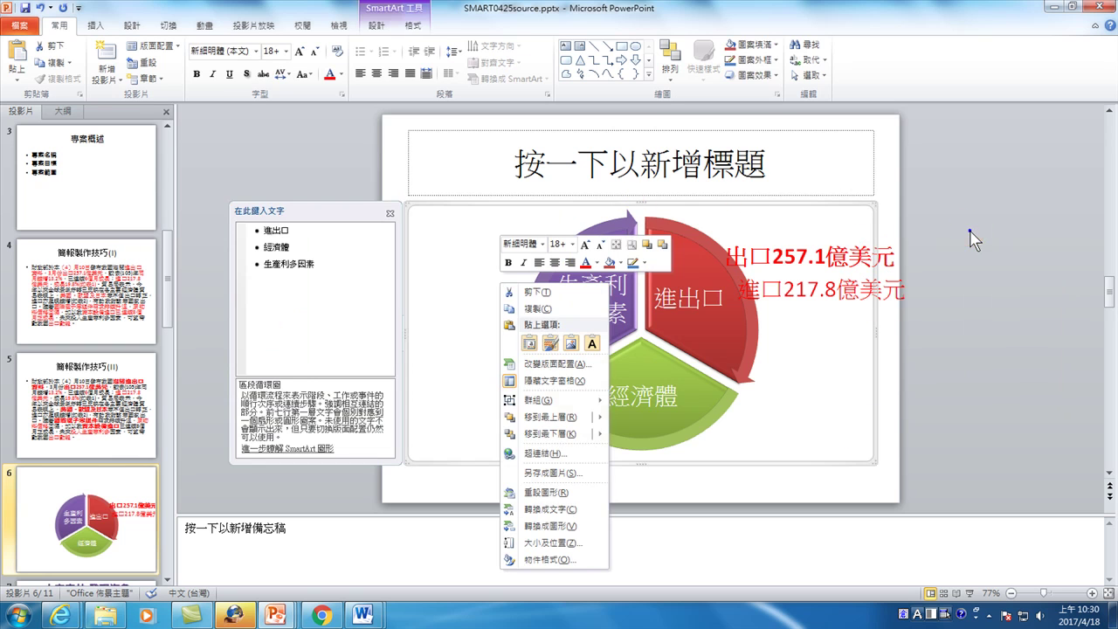
right_click(969, 236)
left_click(1020, 293)
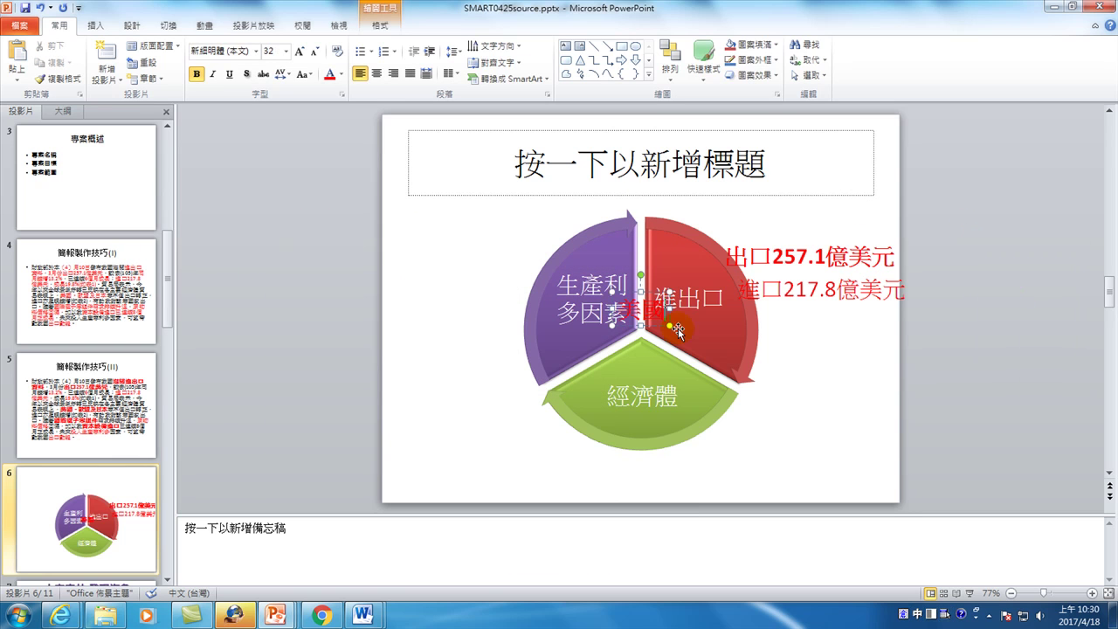
left_click_drag(632, 295, 587, 433)
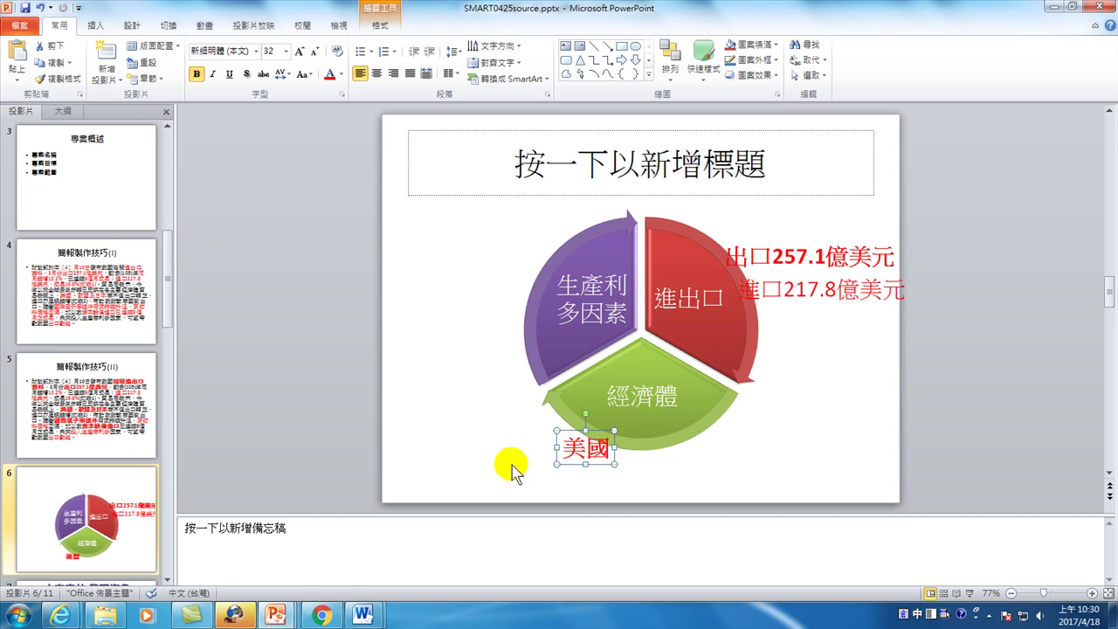
Step: Copy 歐盟 from slide 5 and place it beside 美國 under the 經濟體 segment
left_click(79, 397)
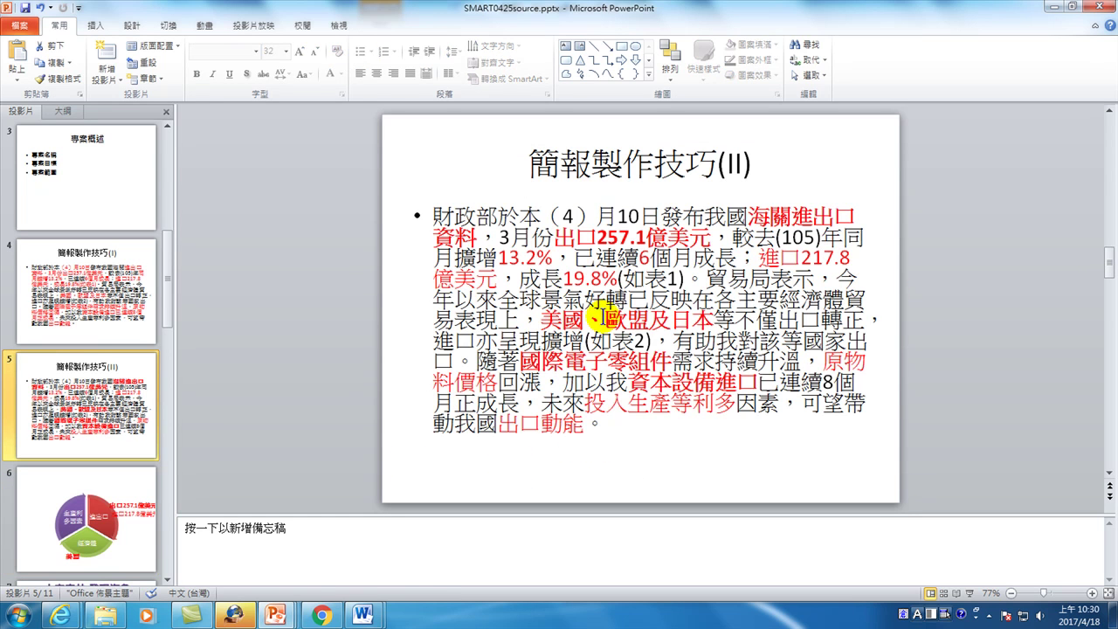
left_click_drag(600, 313, 634, 320)
right_click(621, 322)
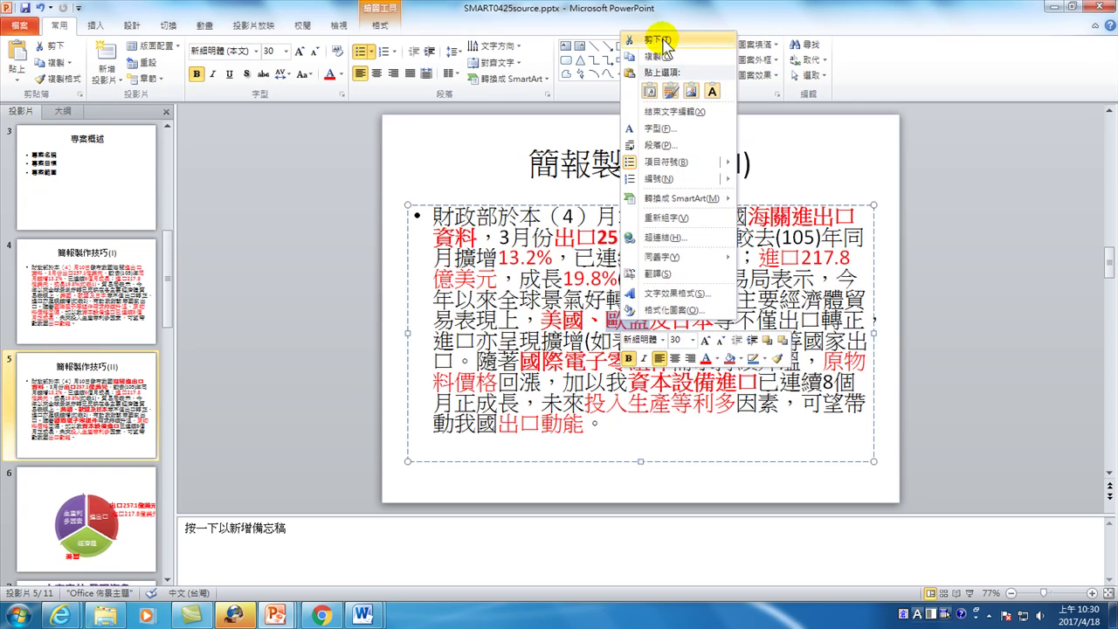
left_click(655, 56)
left_click(105, 496)
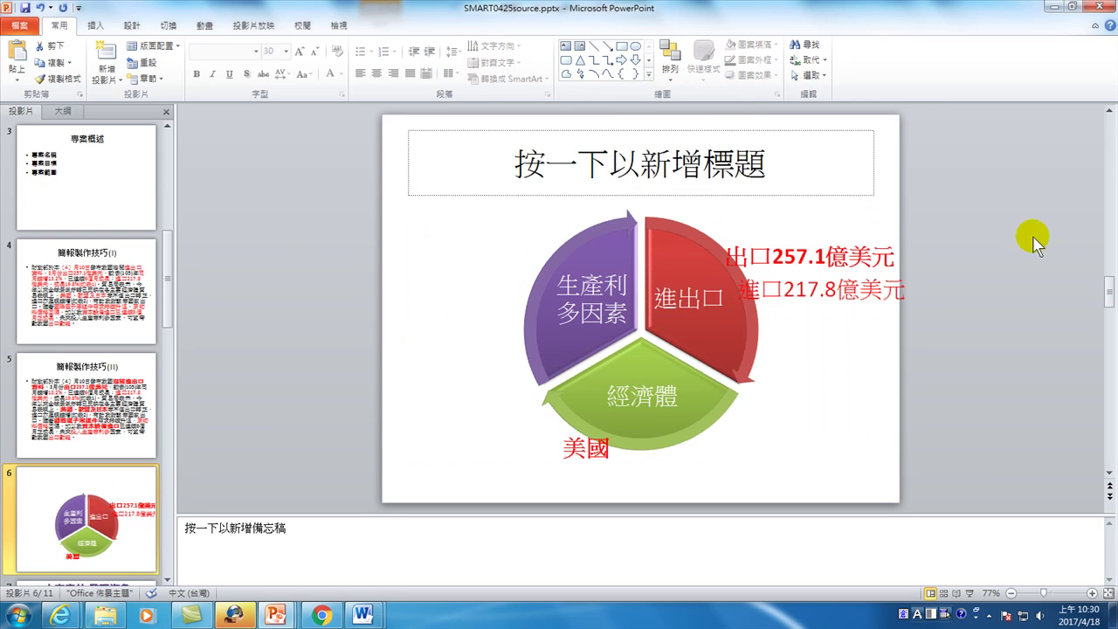
right_click(992, 208)
left_click(1045, 271)
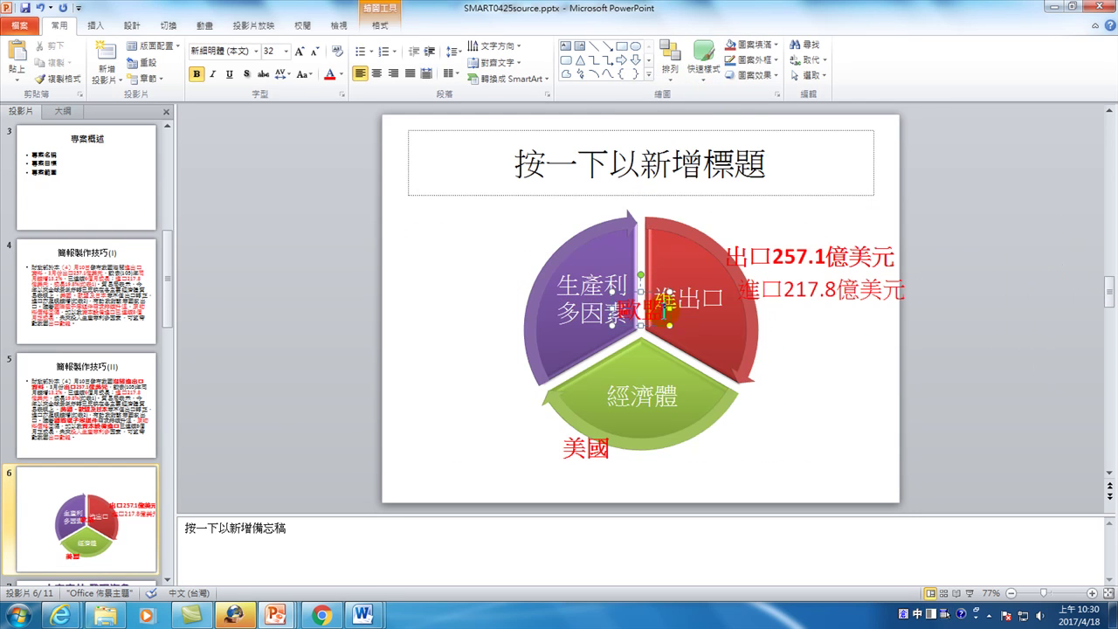
left_click_drag(629, 296, 632, 443)
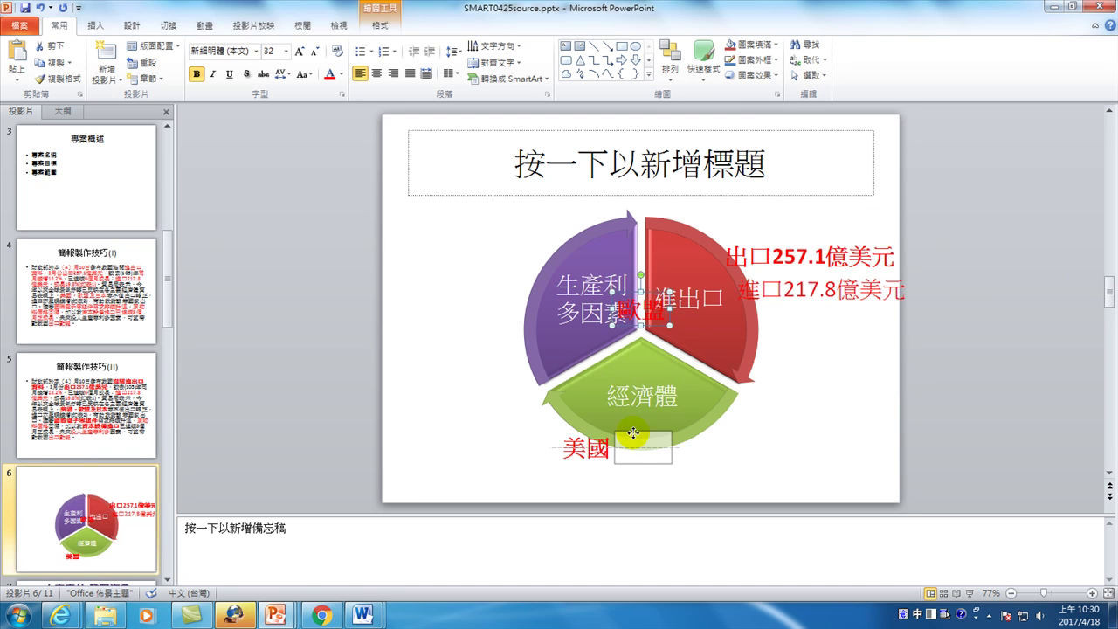
Step: Copy 日本 from slide 5 and place it next to 美國 and 歐盟 on slide 6
left_click(92, 397)
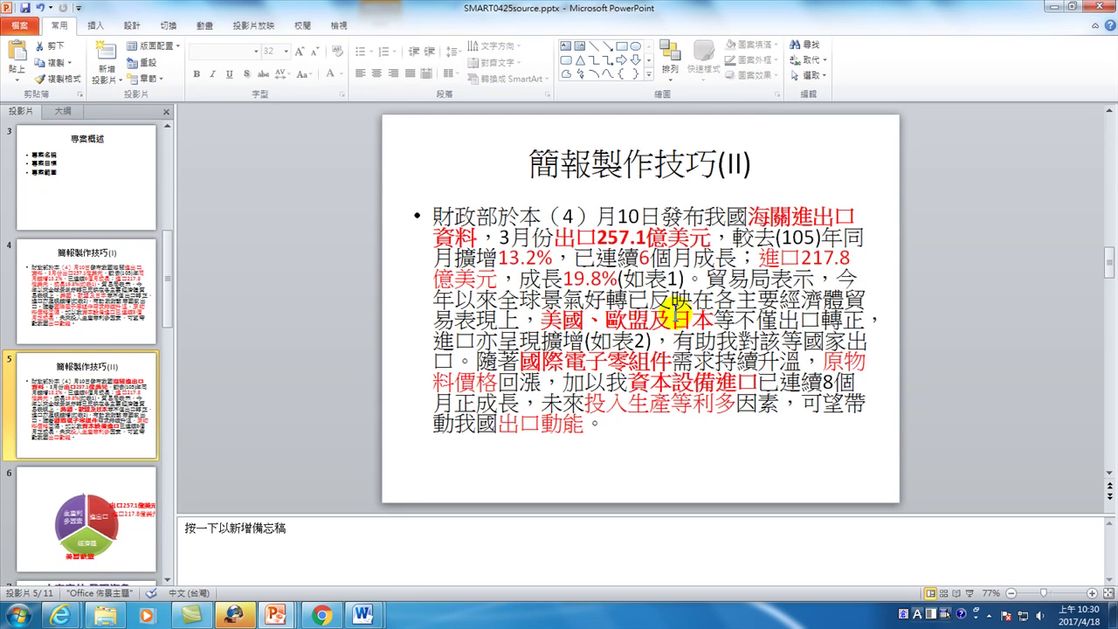
left_click_drag(668, 316, 703, 319)
right_click(703, 316)
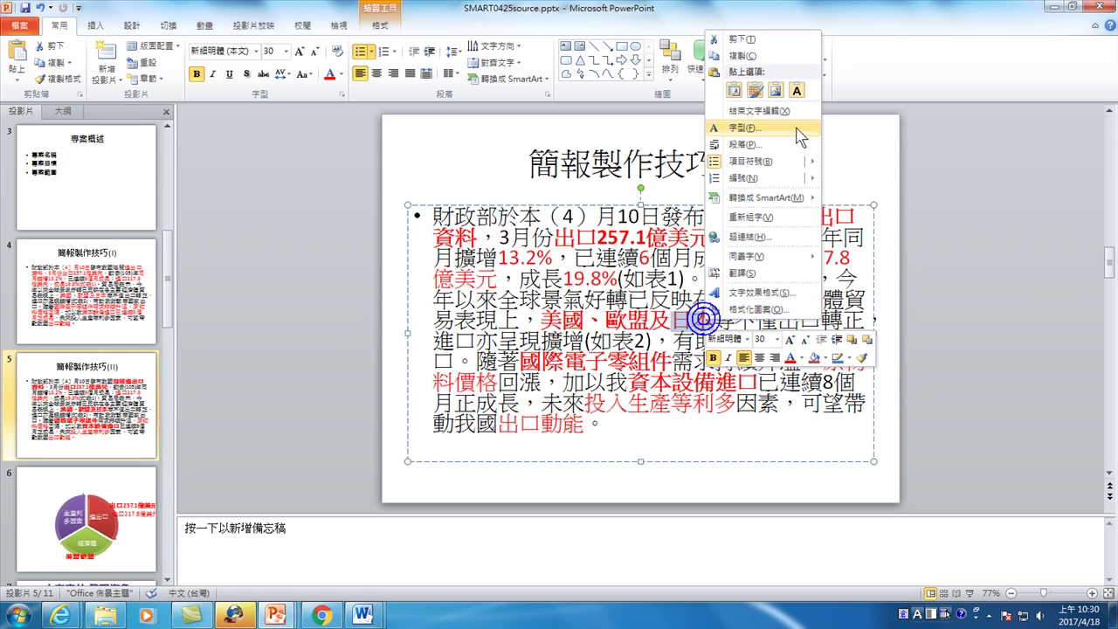
left_click(754, 54)
left_click(127, 489)
right_click(955, 367)
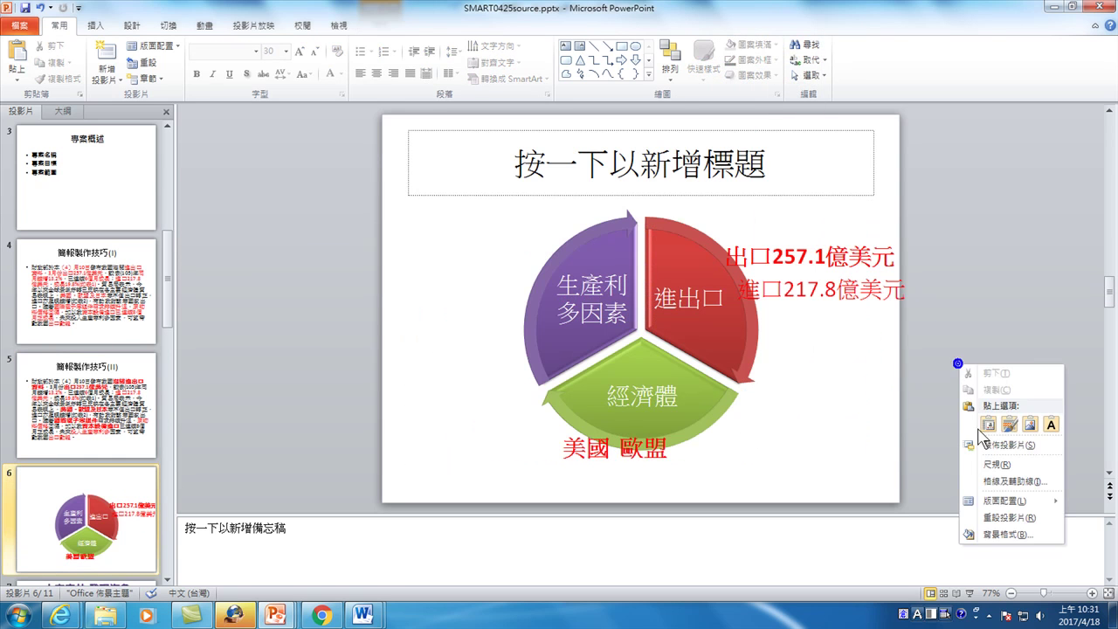
left_click(1008, 425)
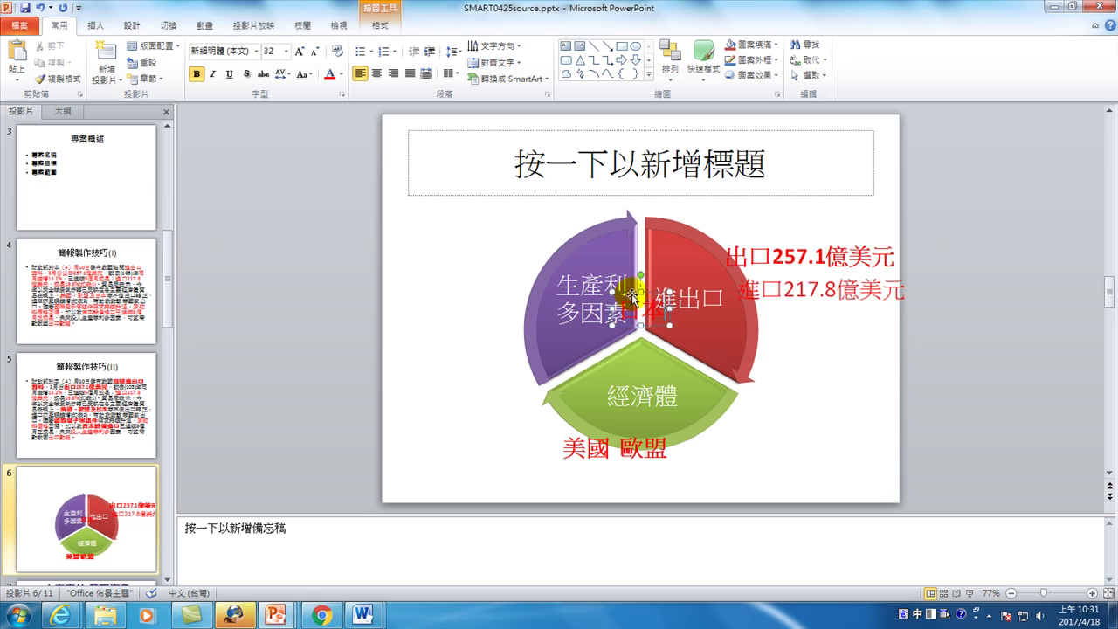
left_click_drag(630, 292, 691, 429)
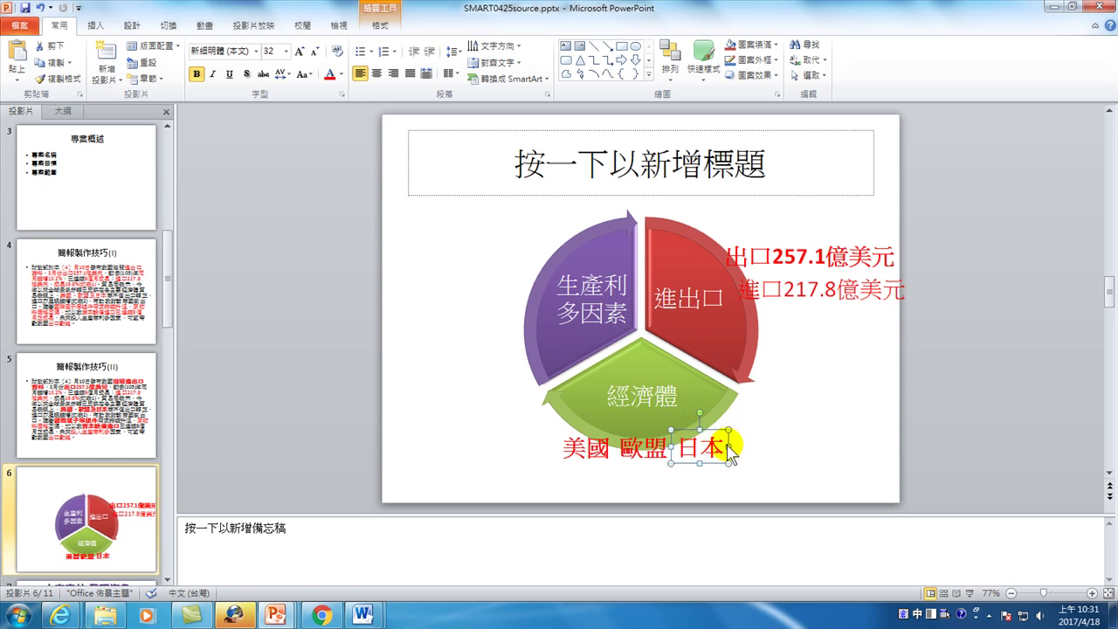
left_click(100, 411)
left_click_drag(521, 360, 666, 360)
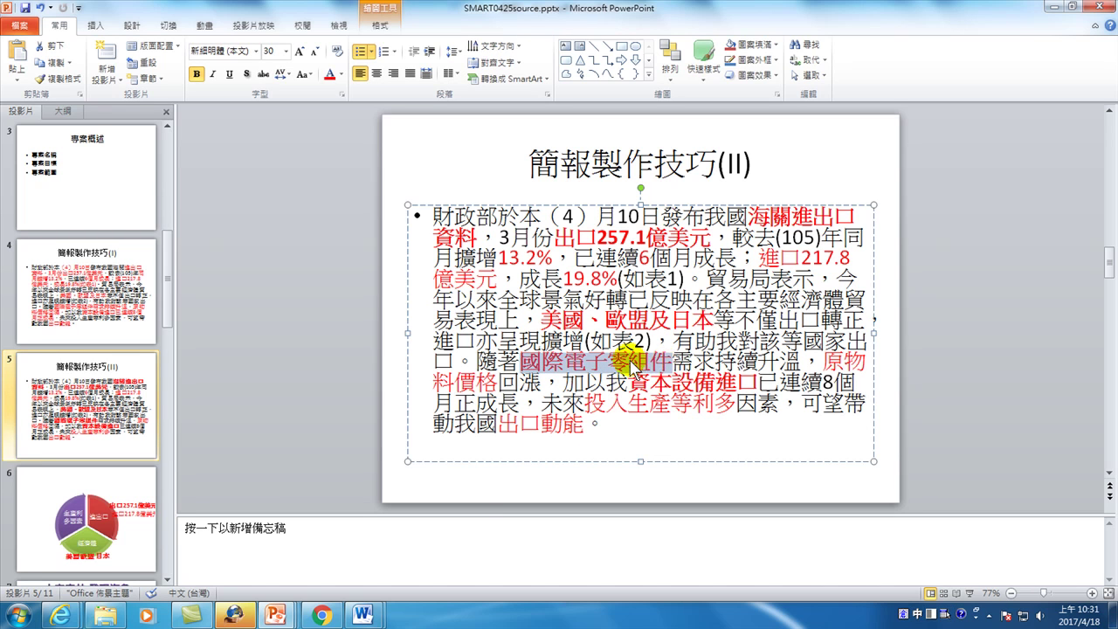
Step: Paste 國際電子零組件 on slide 6 and move it to the upper left beside the purple 生產利多因素 segment
right_click(631, 365)
left_click(687, 106)
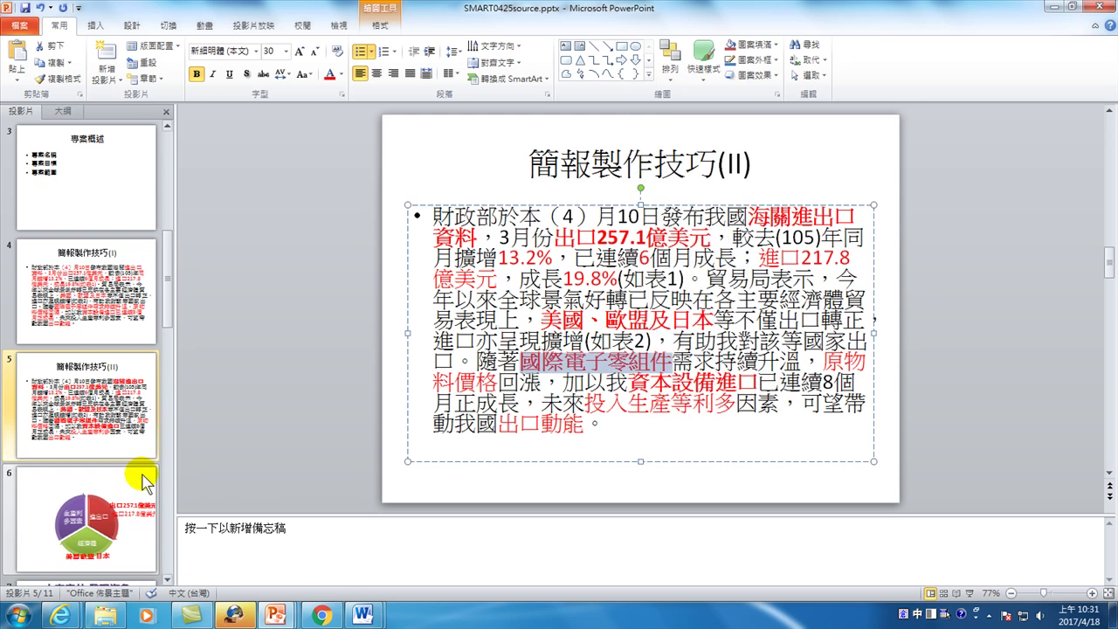
left_click(149, 476)
right_click(328, 272)
left_click(374, 332)
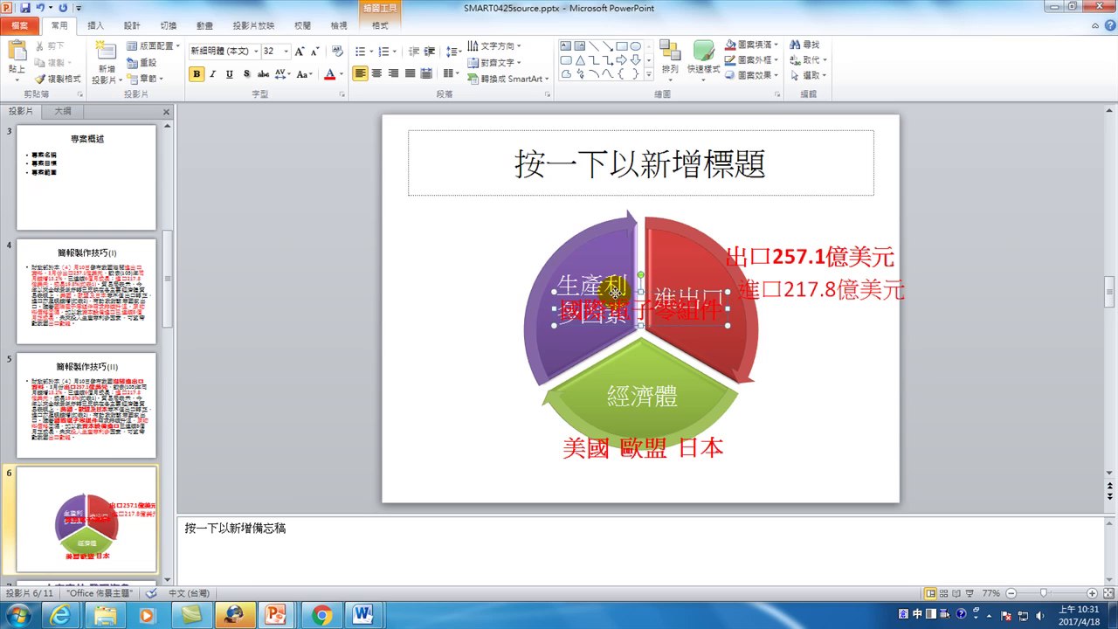
left_click_drag(616, 296, 454, 225)
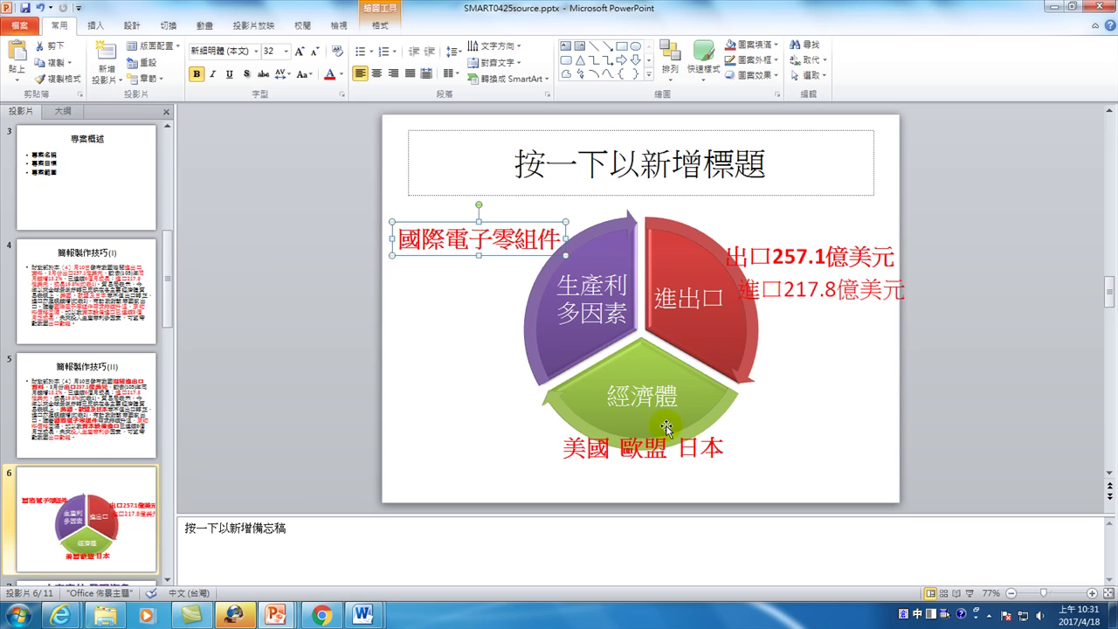
left_click(507, 323)
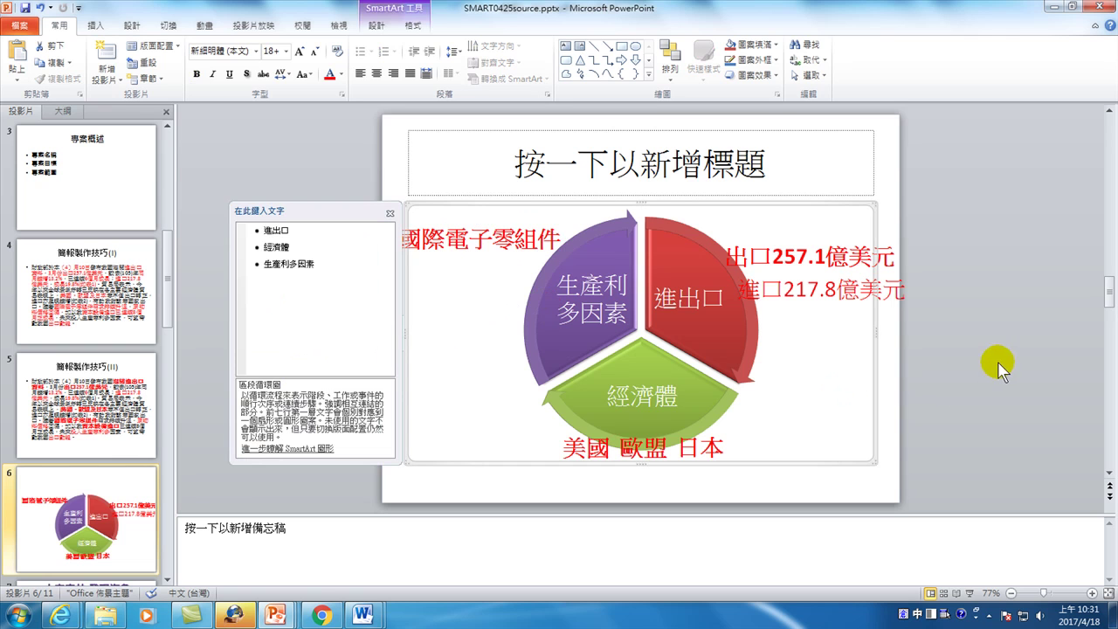
left_click(958, 361)
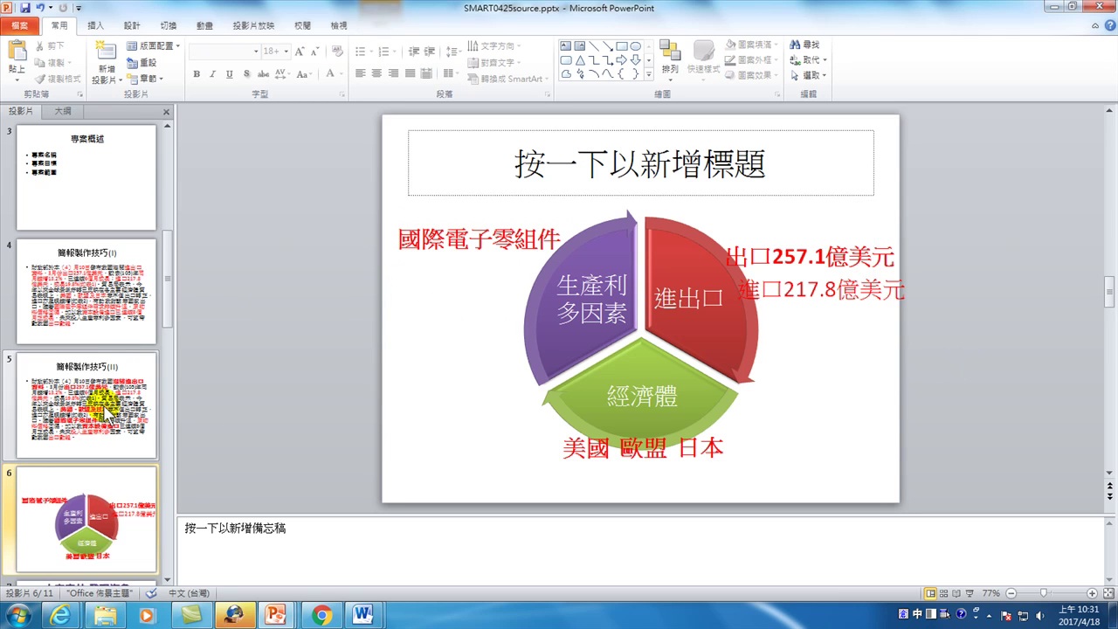
Step: Copy 原物料價格 from slide 5 and place it below 國際電子零組件 on slide 6
left_click(70, 410)
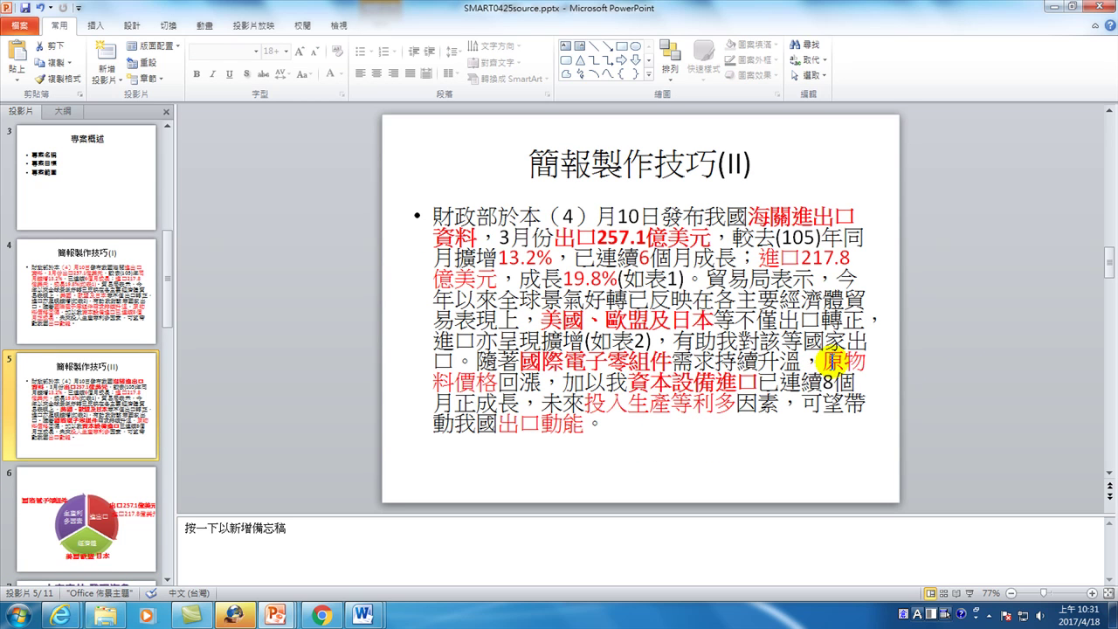
mouse_move(825, 361)
left_mouse_down()
mouse_move(875, 360)
mouse_move(458, 384)
left_mouse_up()
right_click(457, 385)
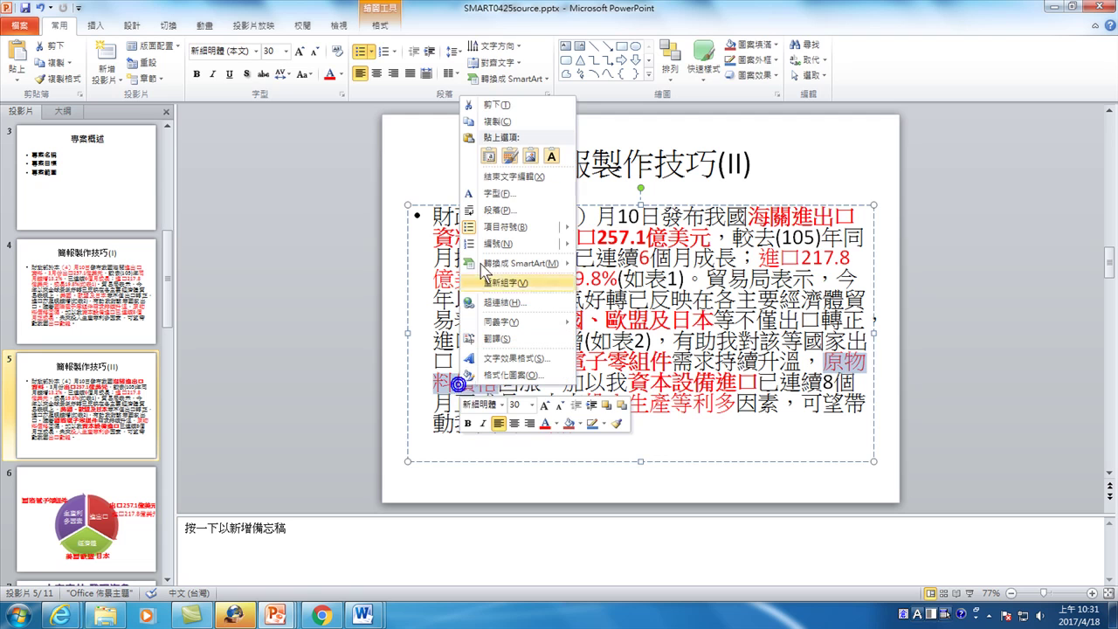
left_click(493, 121)
left_click(114, 468)
right_click(279, 322)
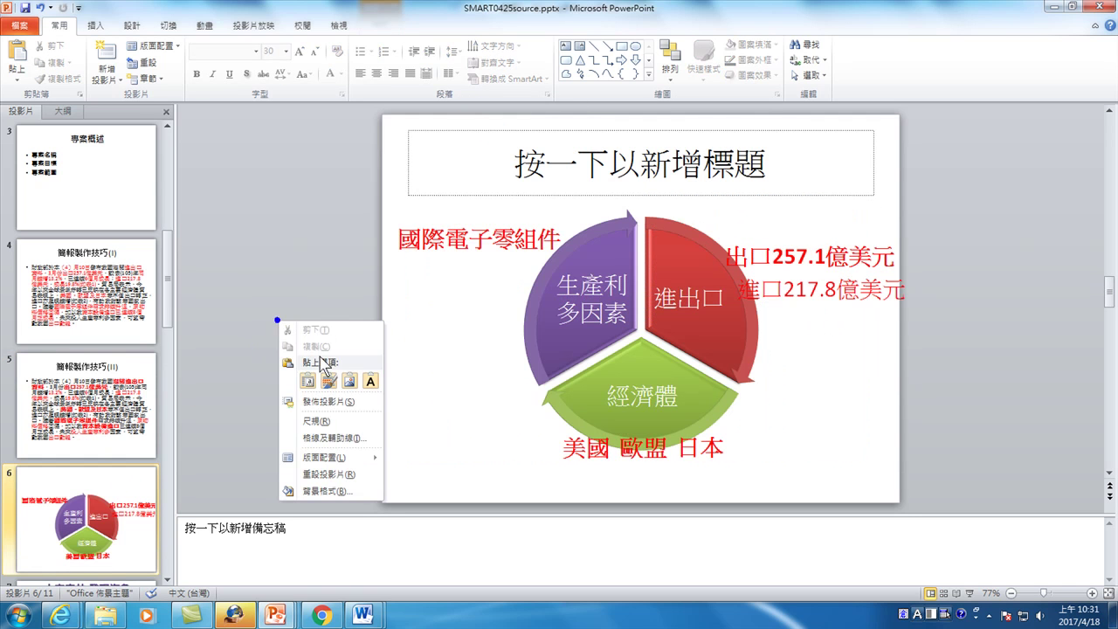
left_click(366, 382)
left_click(366, 381)
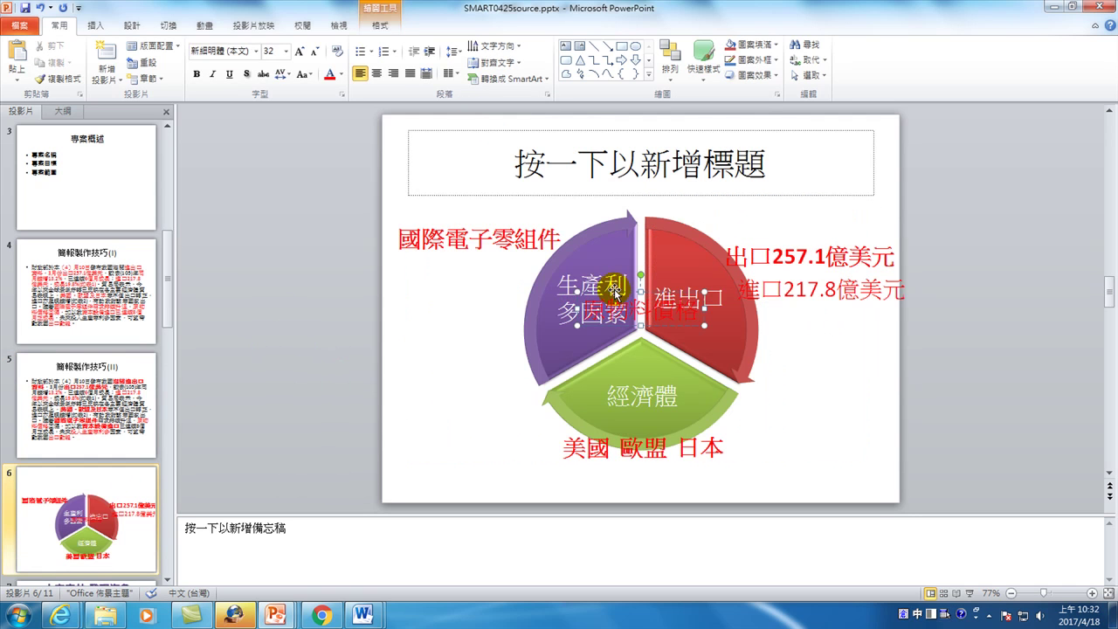
mouse_move(614, 291)
left_mouse_down()
mouse_move(428, 261)
mouse_move(432, 251)
left_mouse_up()
Step: Copy 資本設備進口 from slide 5 and stack it below 原物料價格 beside the purple segment
left_click(87, 393)
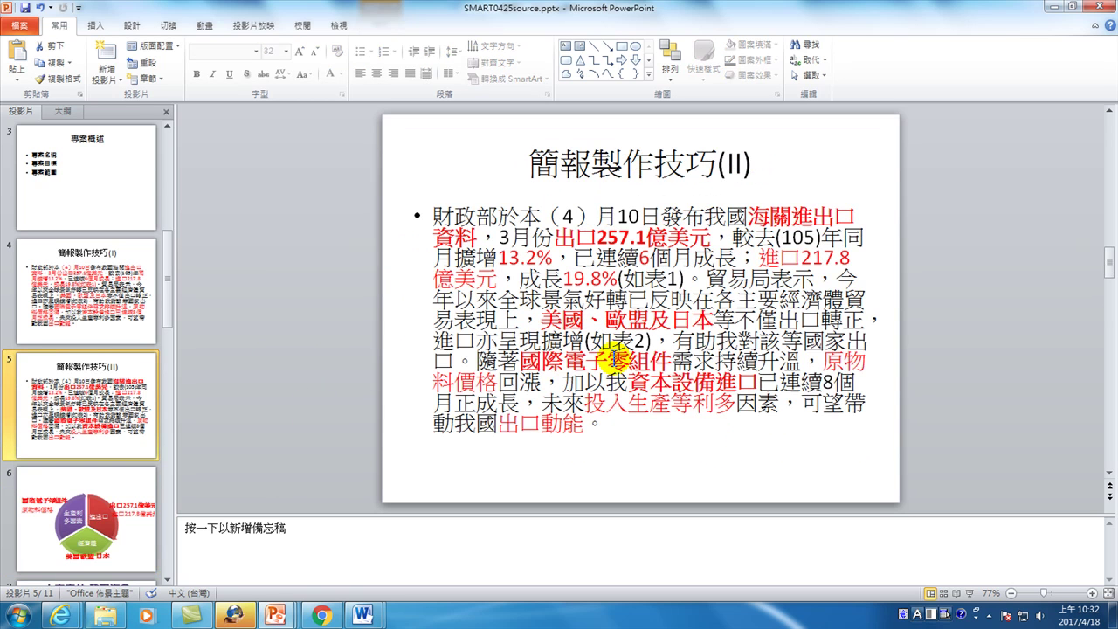
left_click_drag(585, 405, 720, 414)
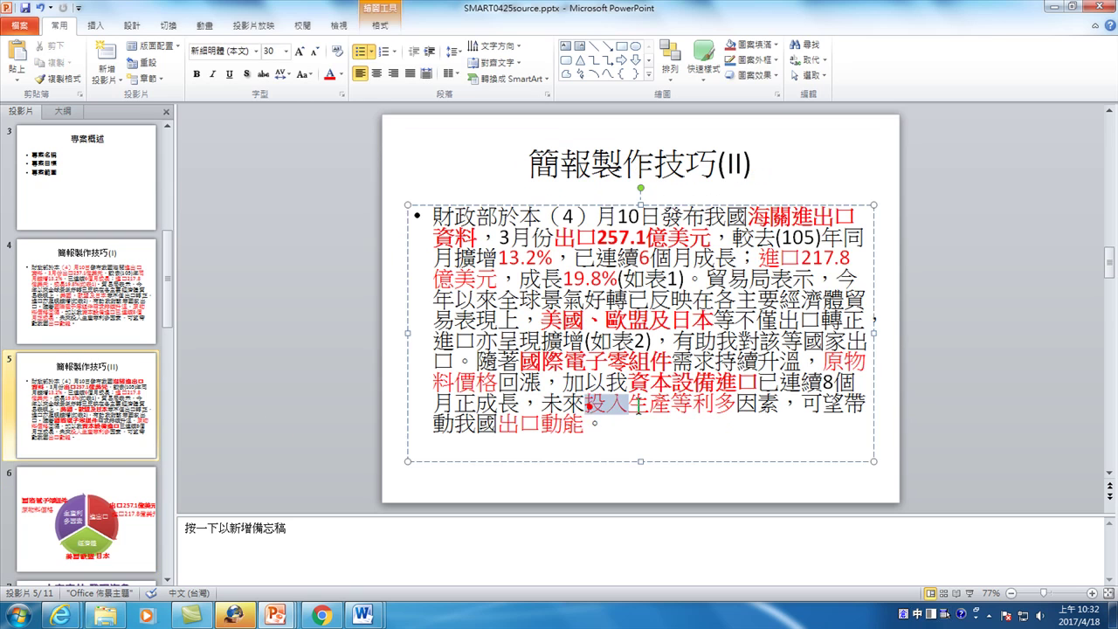
left_click_drag(628, 382, 749, 387)
key("ctrl+c")
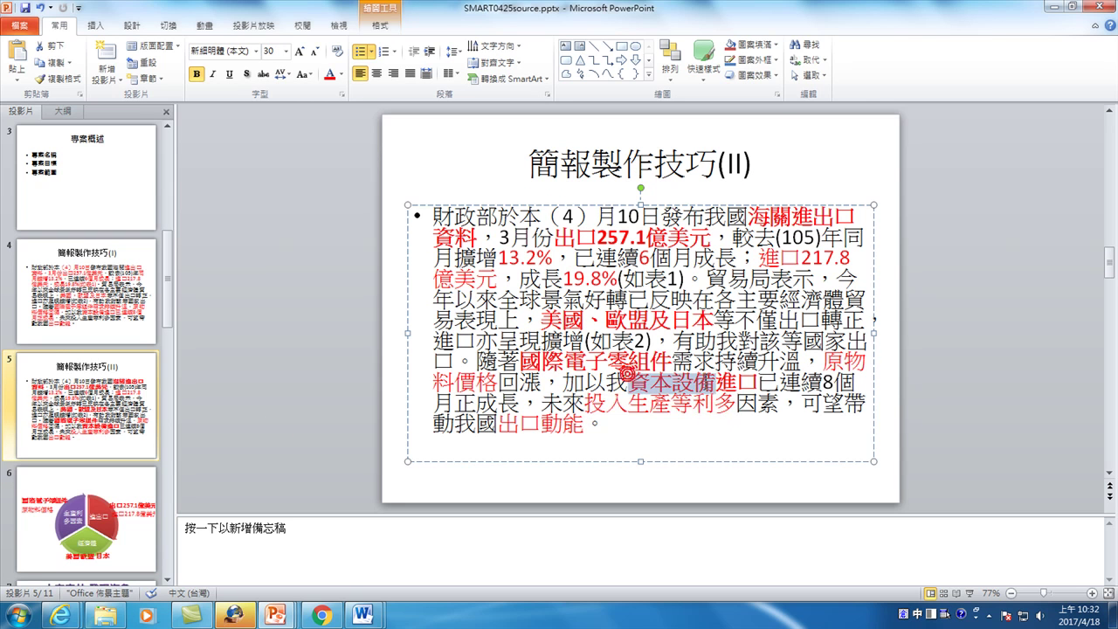
right_click(749, 387)
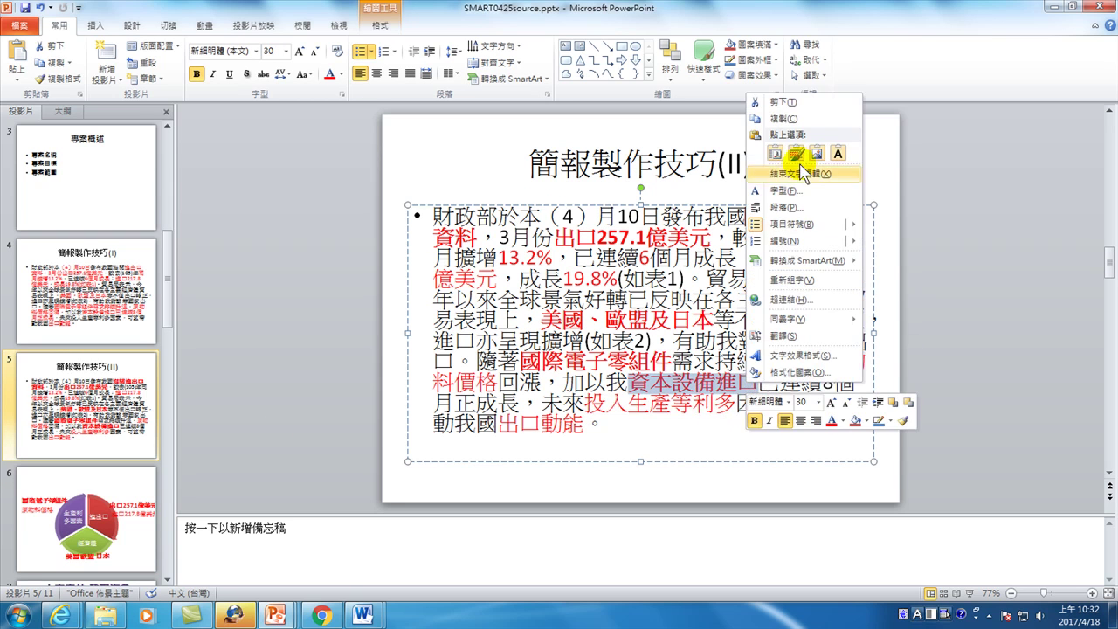
left_click(803, 117)
left_click(52, 521)
right_click(297, 339)
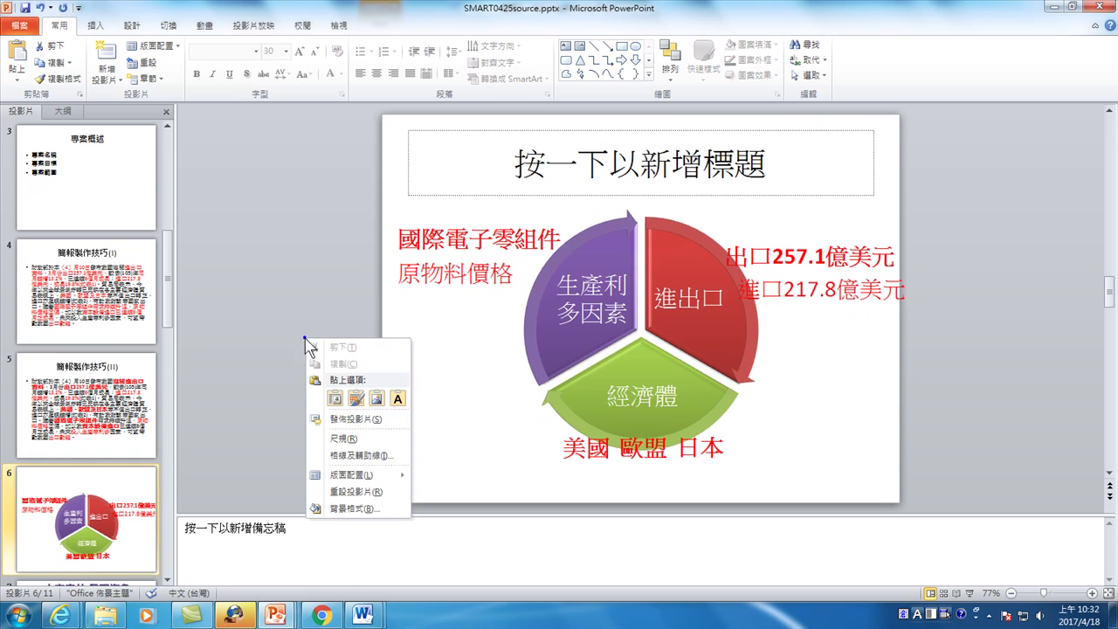
left_click(358, 400)
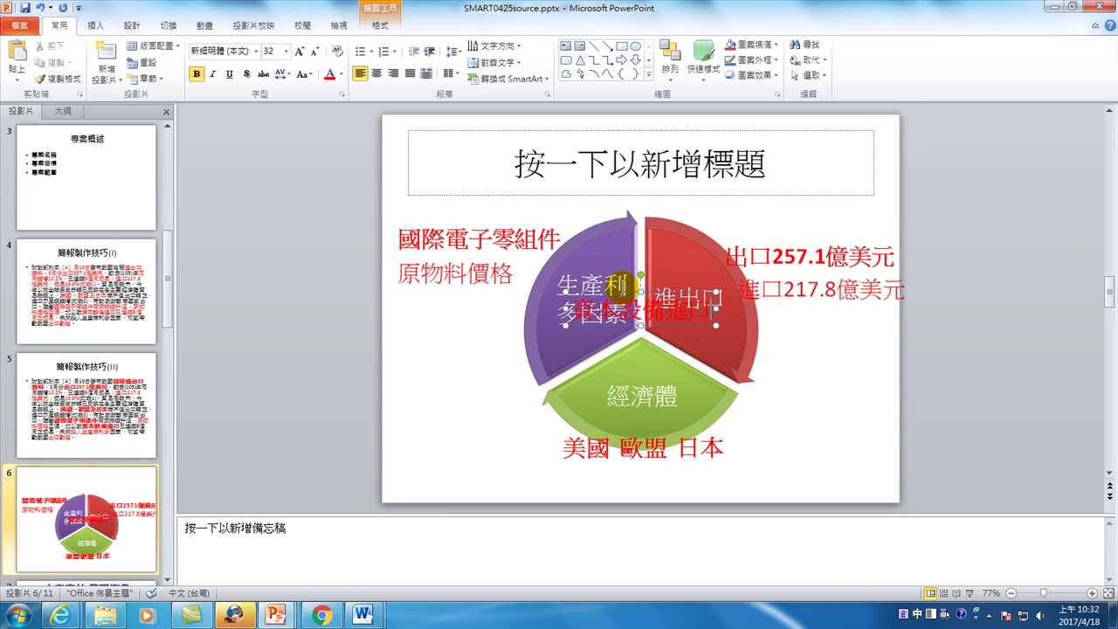
mouse_move(618, 291)
left_mouse_down()
mouse_move(439, 311)
mouse_move(452, 298)
left_mouse_up()
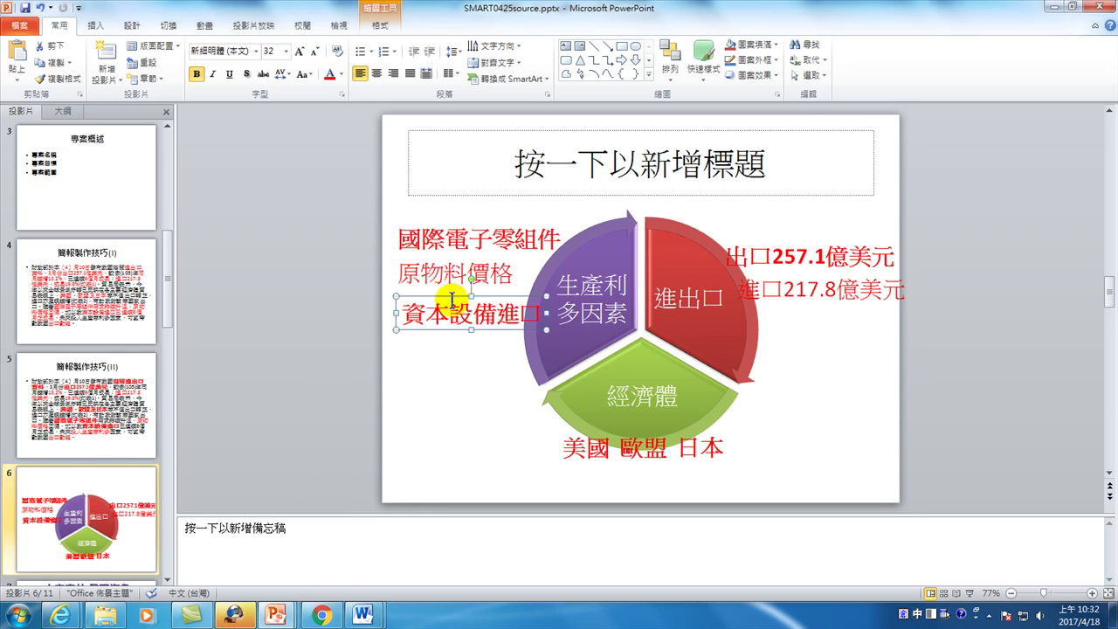
left_click(978, 367)
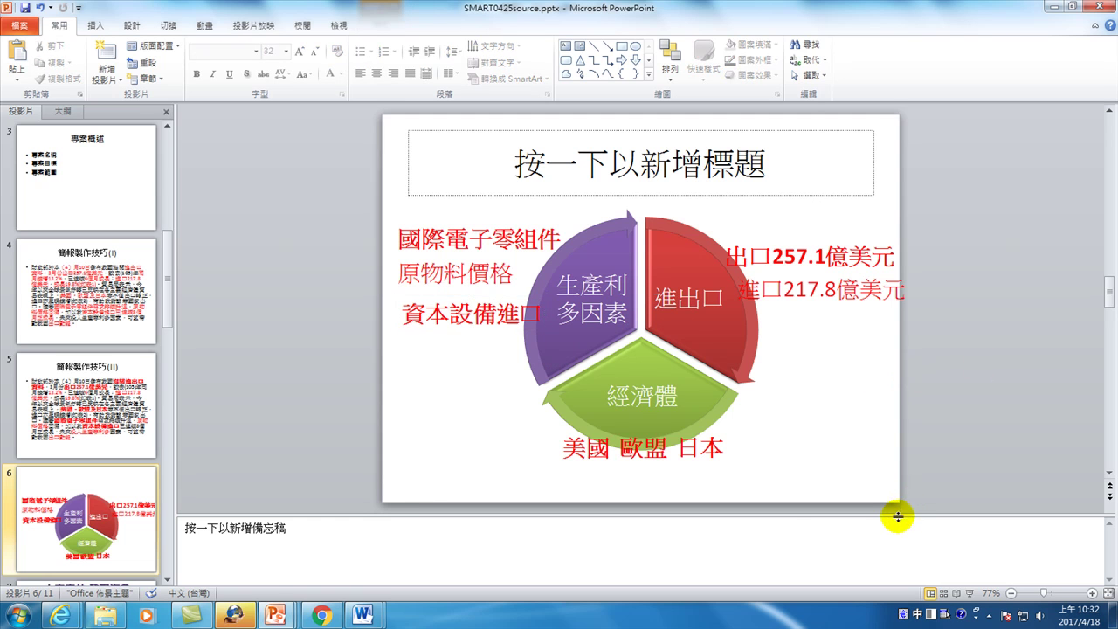
left_click(91, 404)
left_click(120, 502)
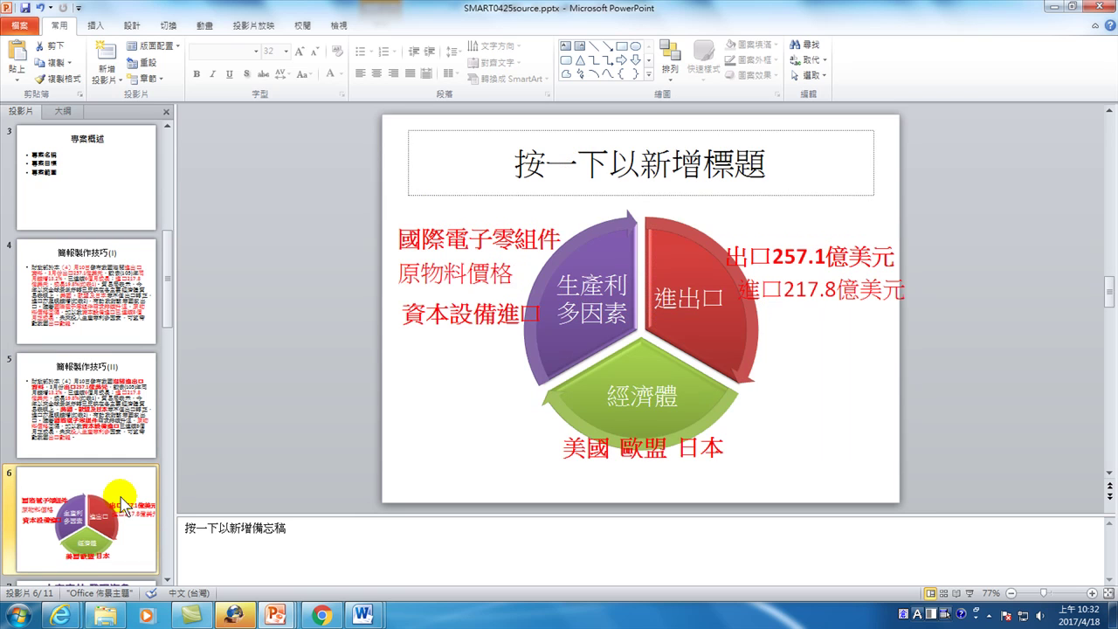
left_click(96, 273)
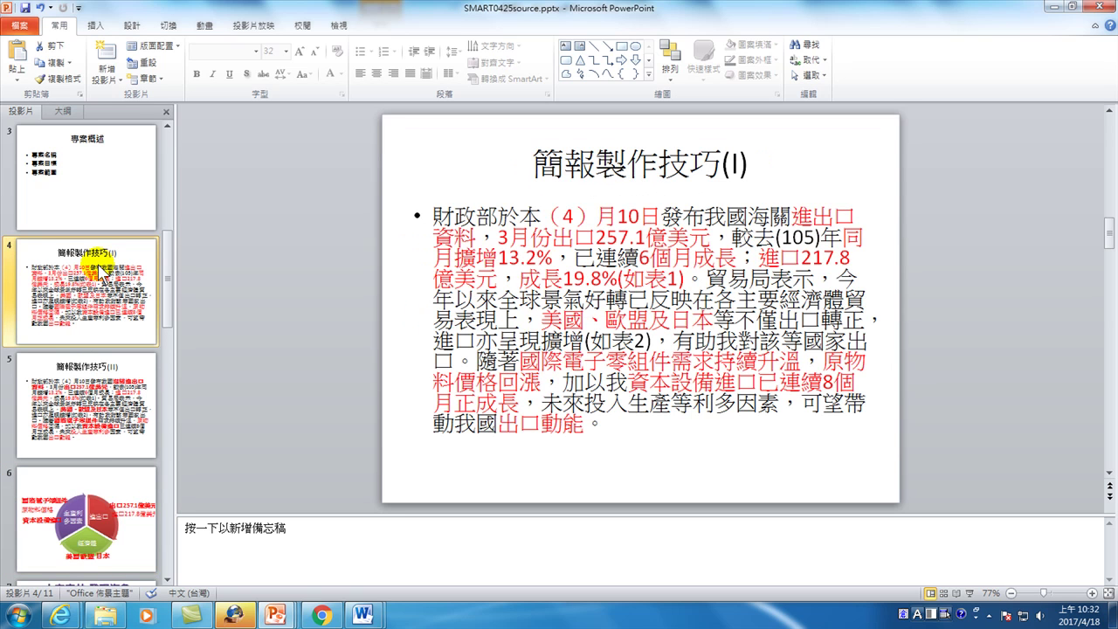
left_click(129, 502)
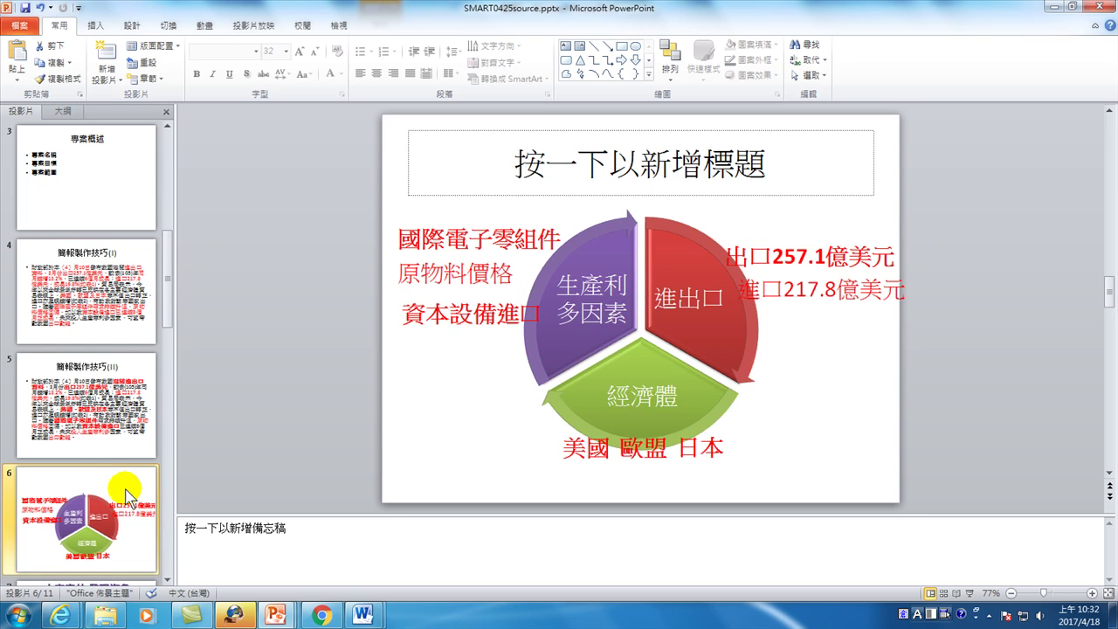